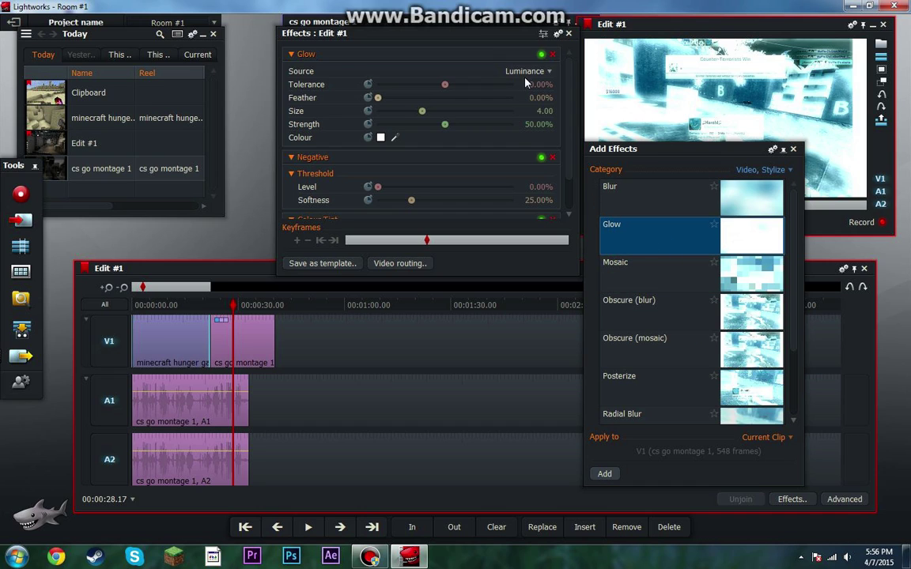
Add a Titles effect reading 'poop' to the CS:GO montage clip.
click(569, 34)
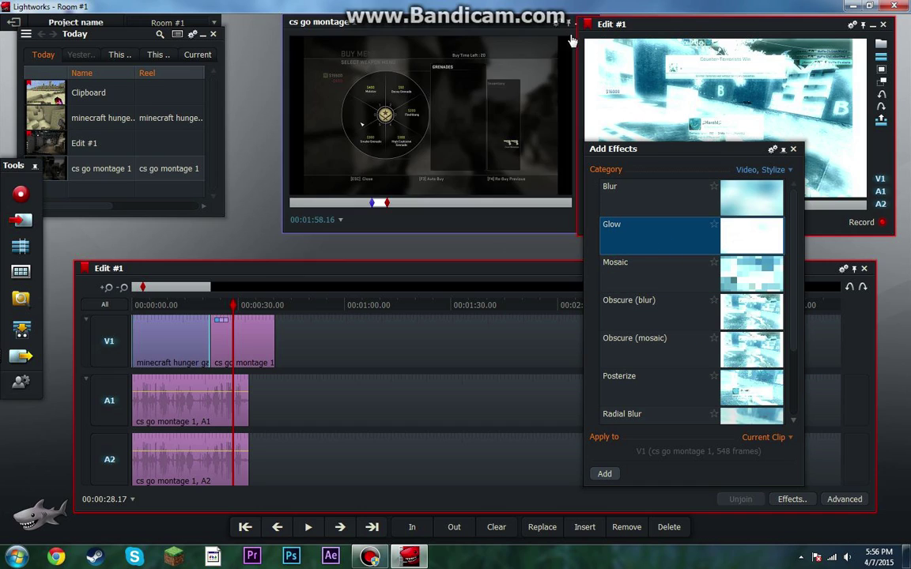
click(761, 169)
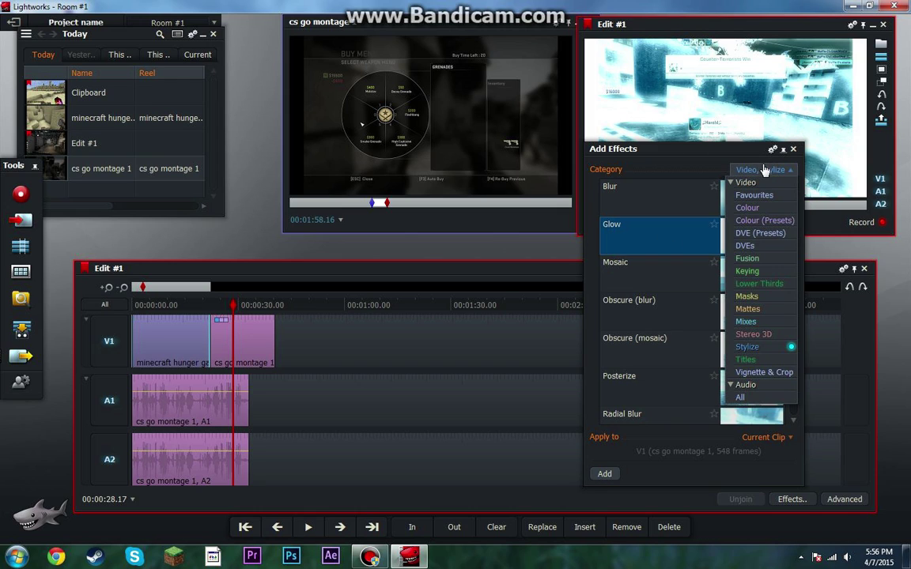
click(745, 360)
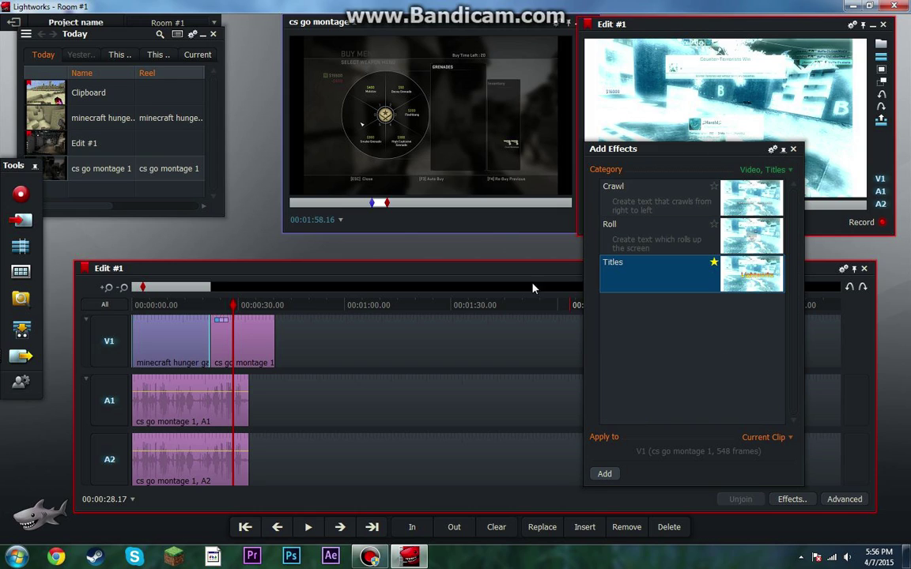
double_click(626, 284)
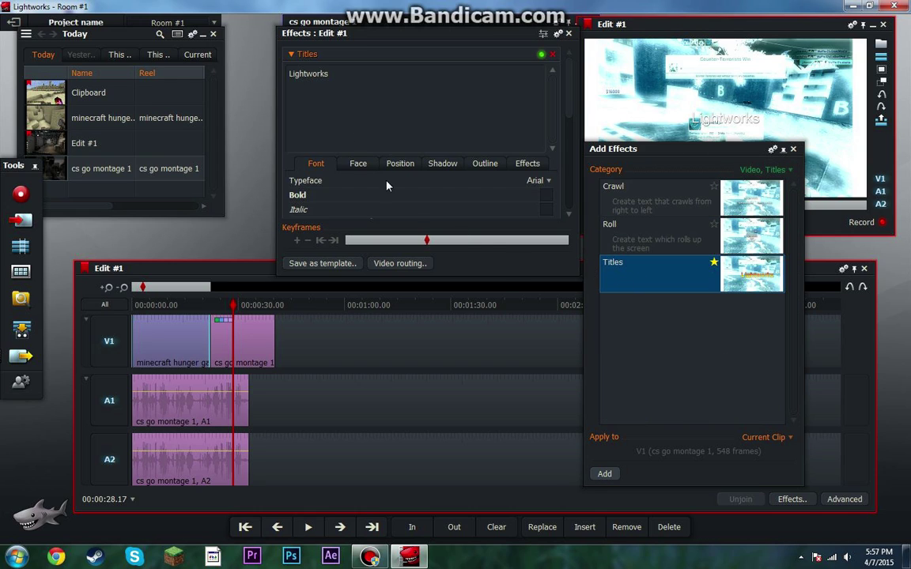
drag(347, 76, 283, 115)
text(poop)
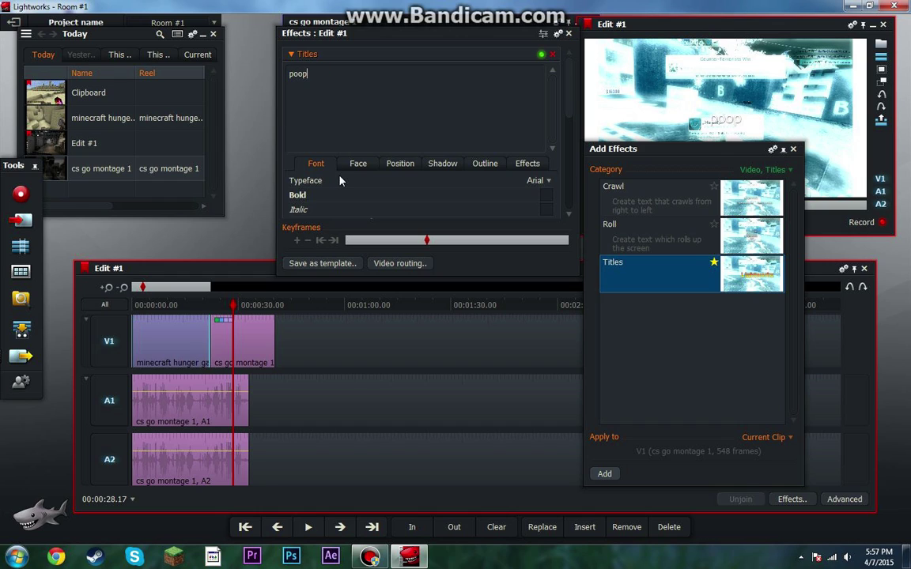
click(569, 34)
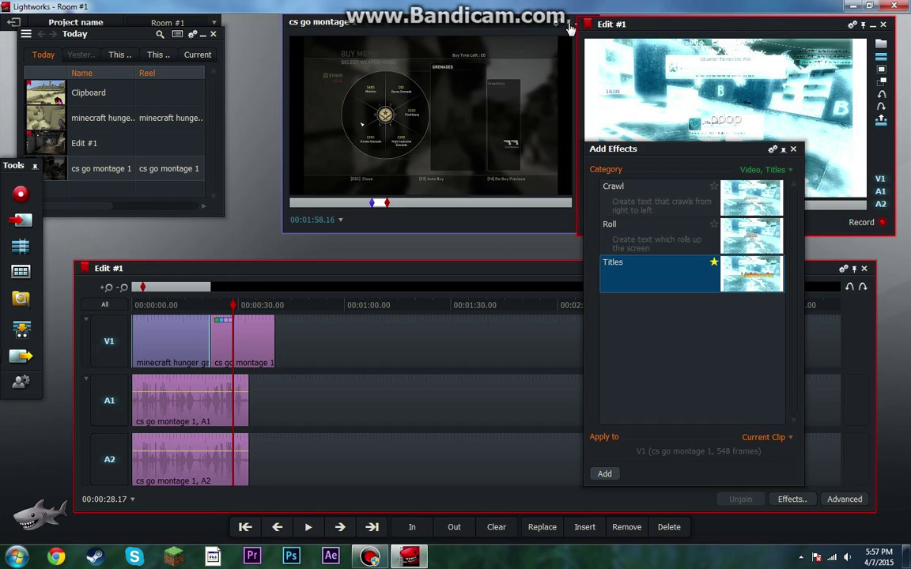
click(794, 150)
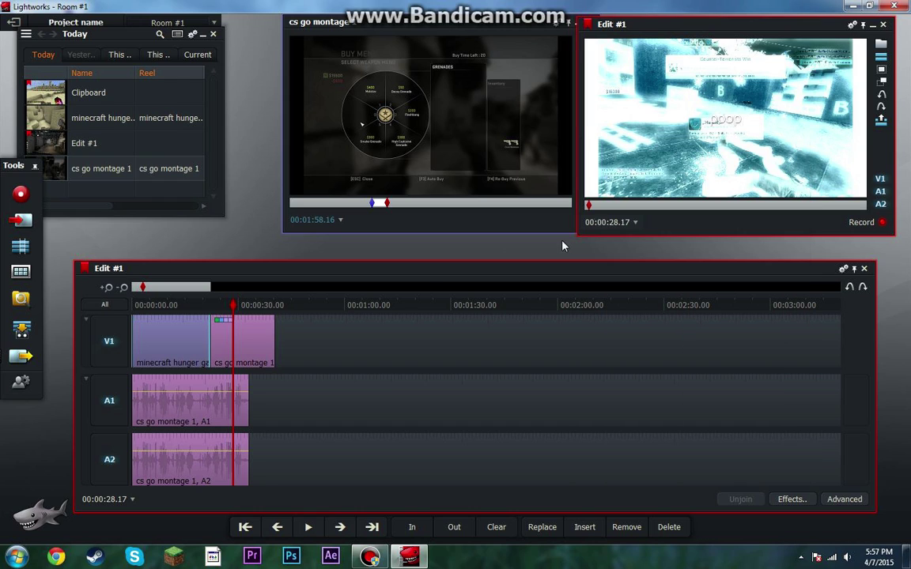
Apply a 3D DVE to the CS:GO clip with a 180° Z rotation.
click(792, 499)
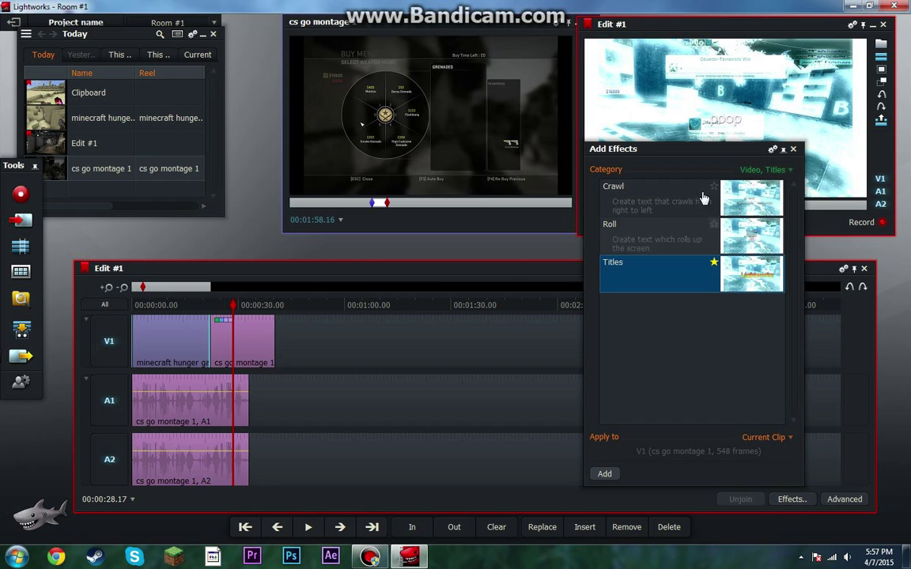
click(765, 169)
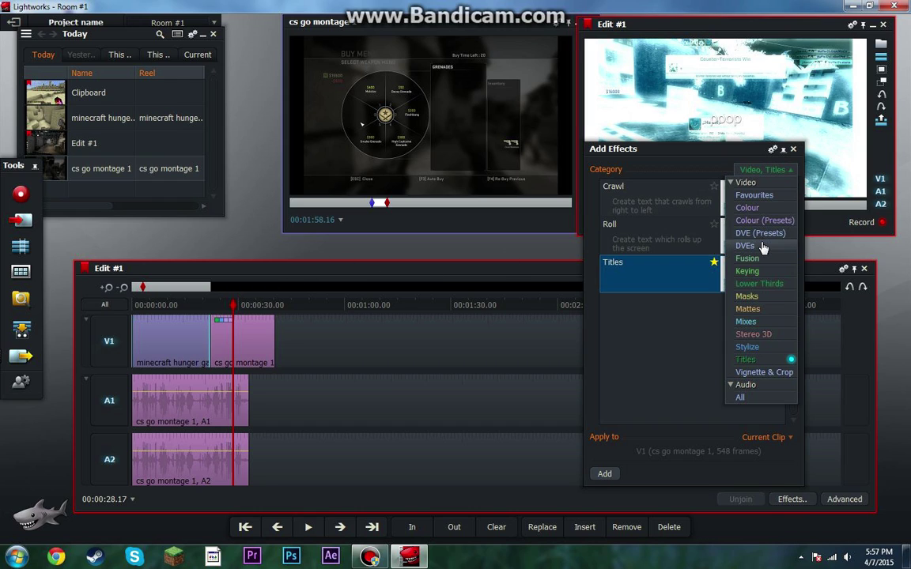
click(682, 221)
double_click(663, 201)
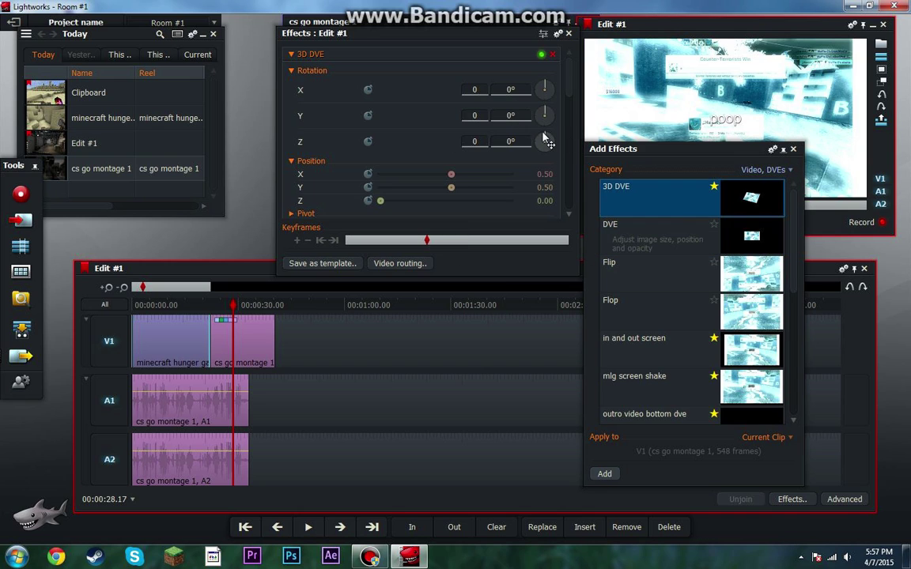
drag(545, 139, 544, 161)
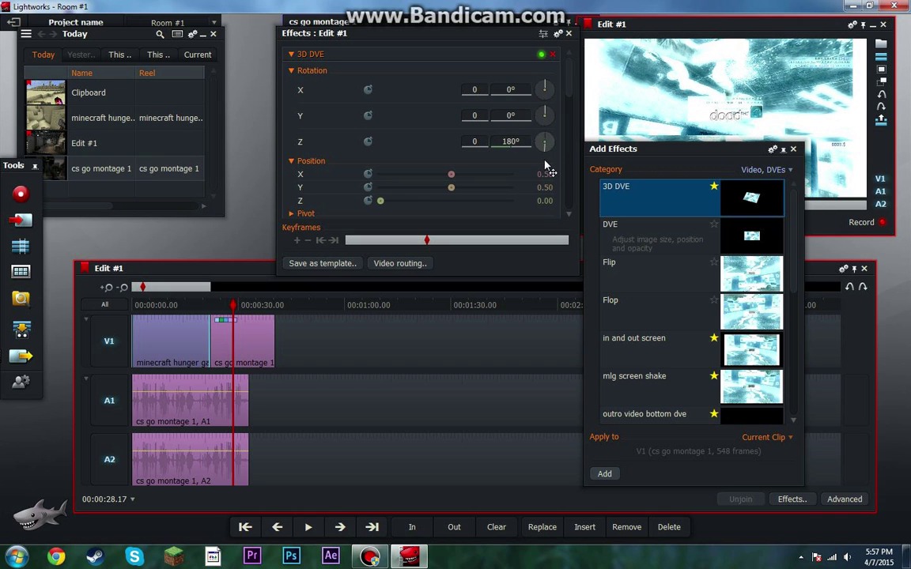
click(794, 151)
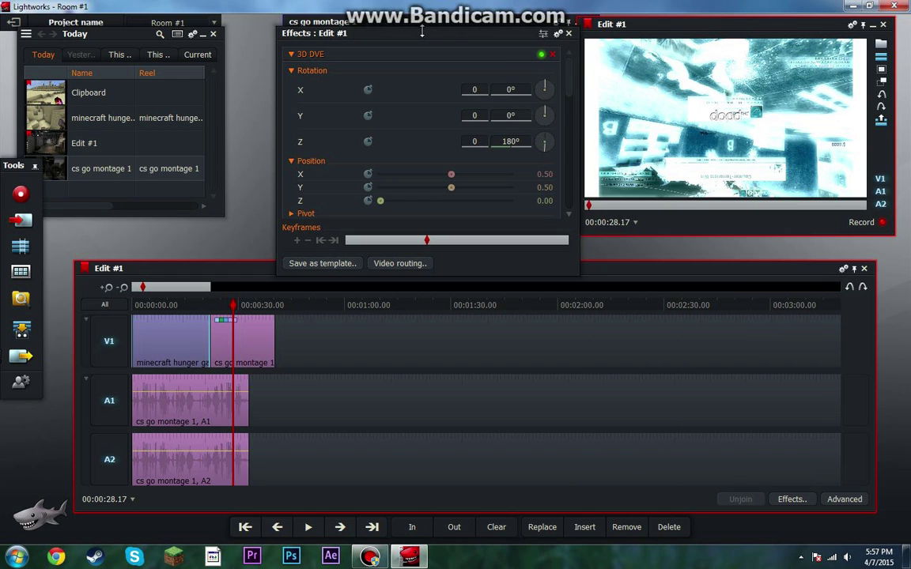
Close the 3D DVE settings and play the edit from about 00:00:21.
drag(431, 36, 404, 47)
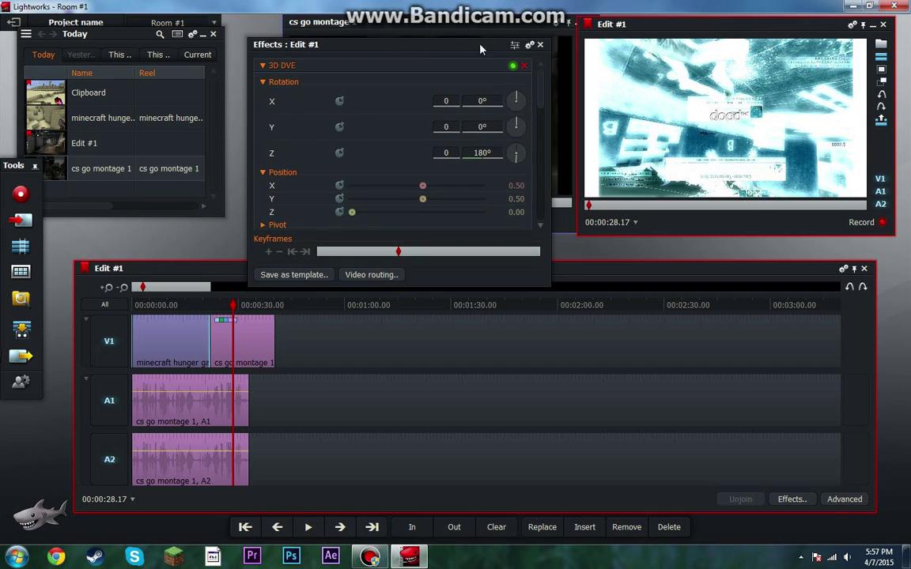
click(542, 48)
drag(231, 306, 136, 307)
key(space)
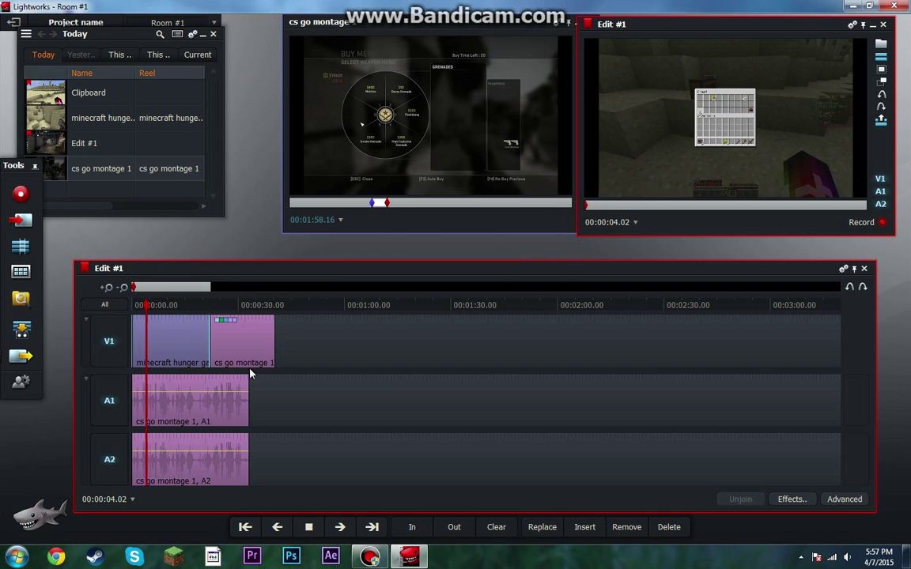
Play from about 00:00:20, then scrub back to 00:00:25 on the CS:GO clip.
click(203, 312)
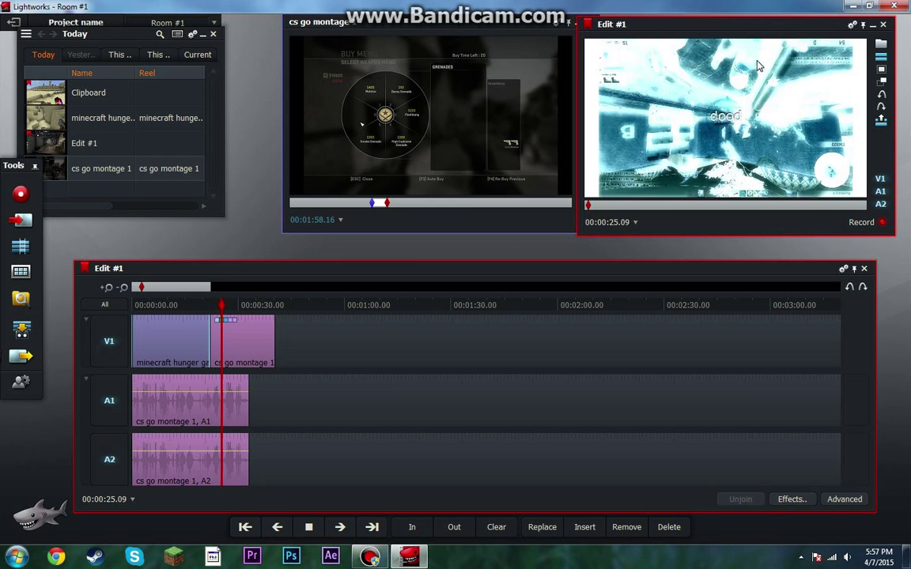
key(space)
click(258, 306)
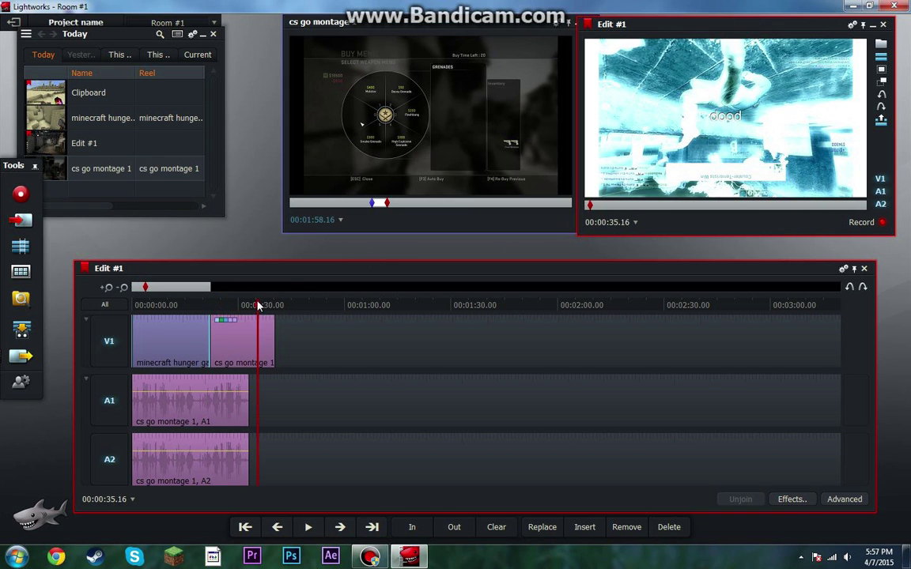
drag(257, 306, 220, 306)
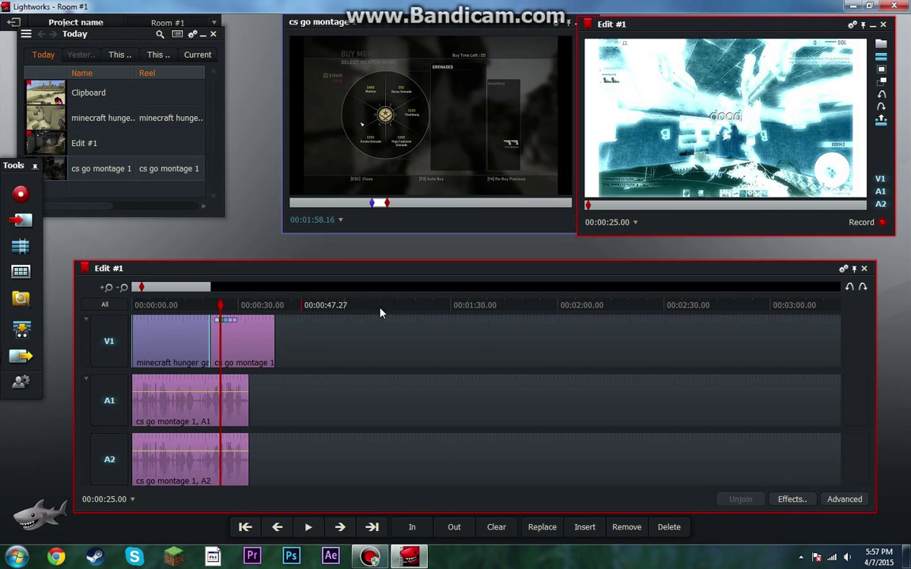
Select the plain DVE effect and park at 00:00:09.09 on the Minecraft clip.
click(791, 500)
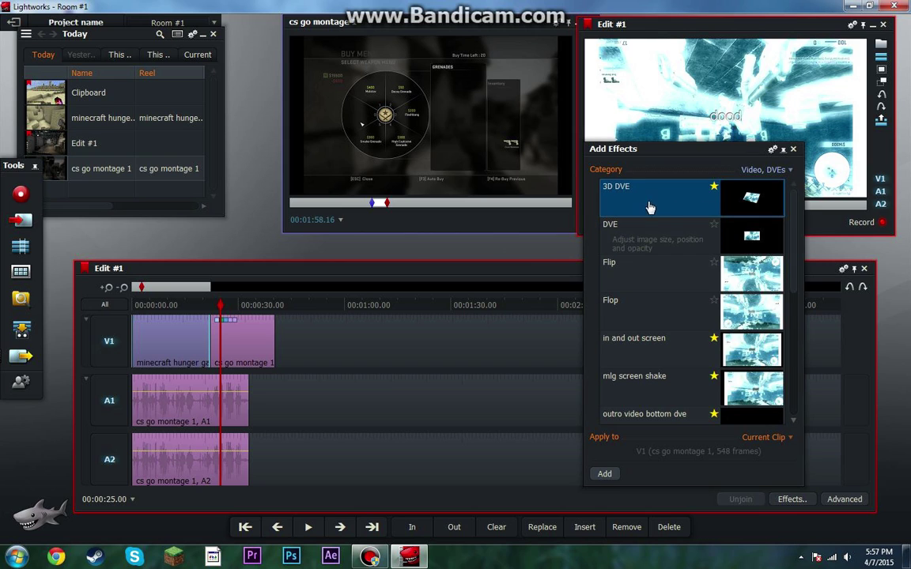
scroll(667, 361, down, 3)
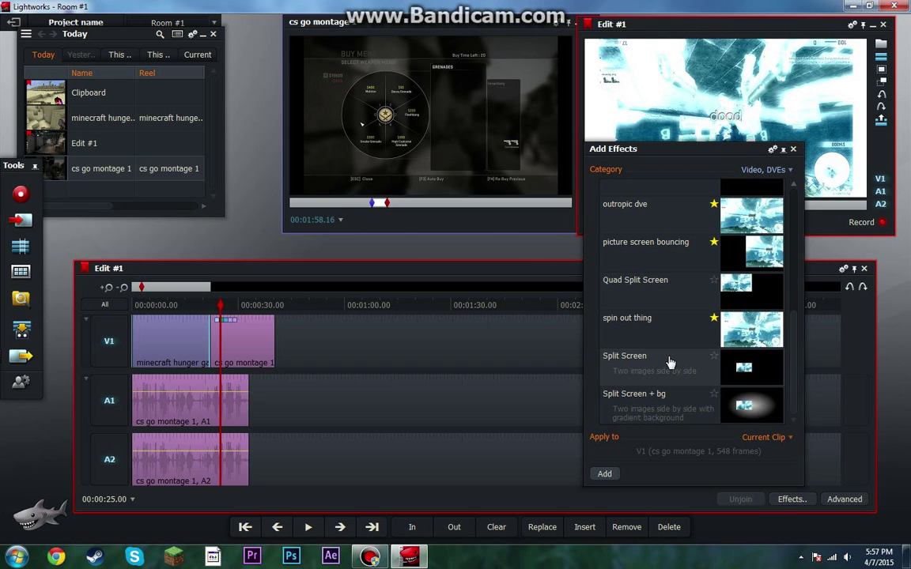
scroll(696, 316, up, 3)
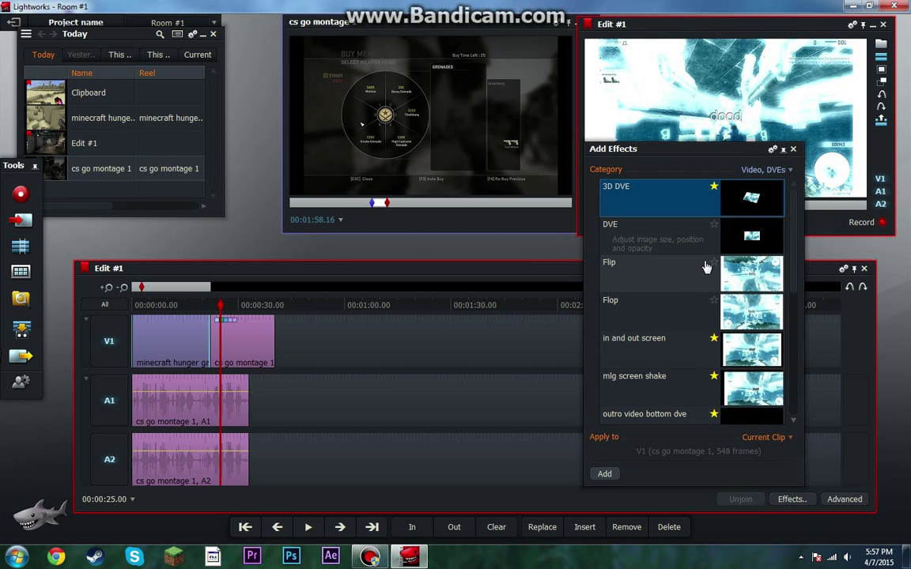
click(641, 248)
click(173, 316)
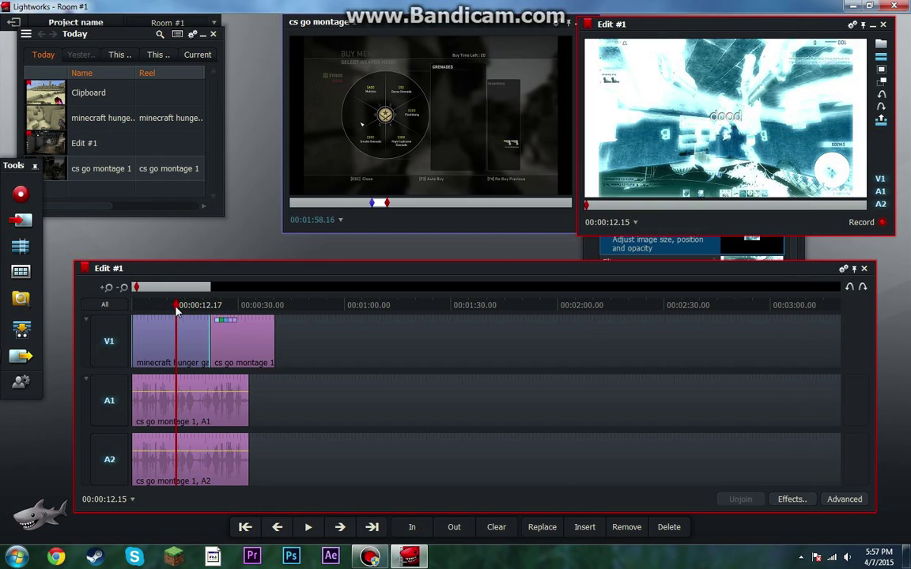
click(165, 310)
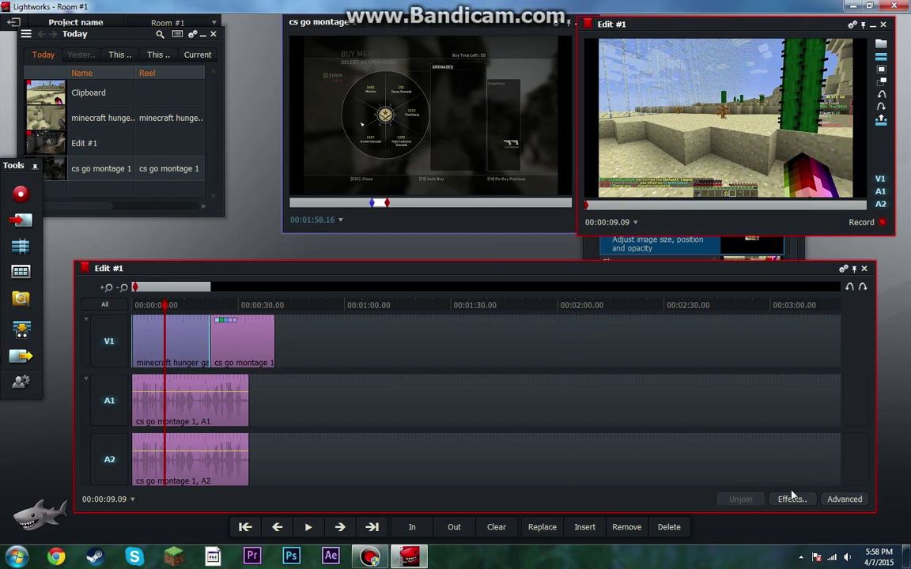
Apply a DVE to the Minecraft clip and nudge its picture position.
click(791, 500)
double_click(633, 242)
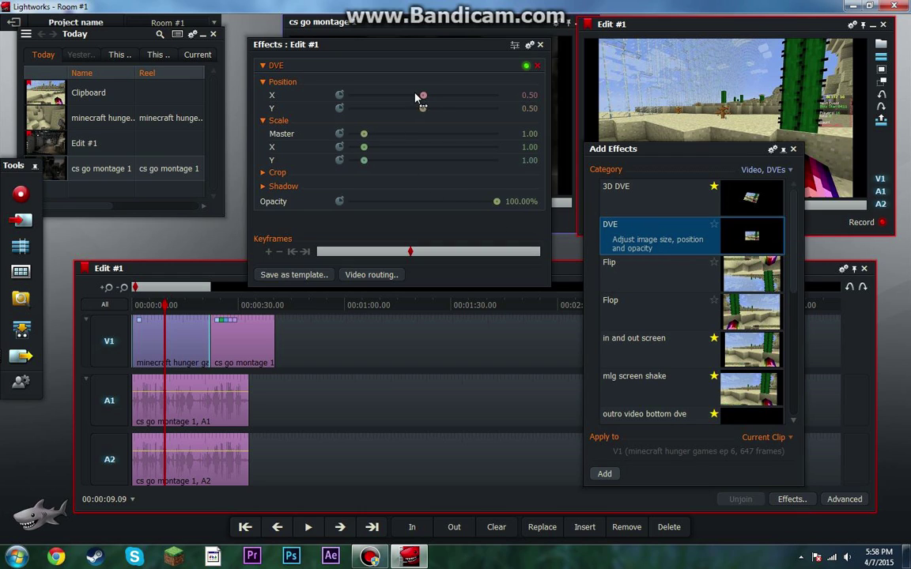
mouse_move(421, 96)
mouse_down()
mouse_move(411, 101)
mouse_move(421, 96)
mouse_up()
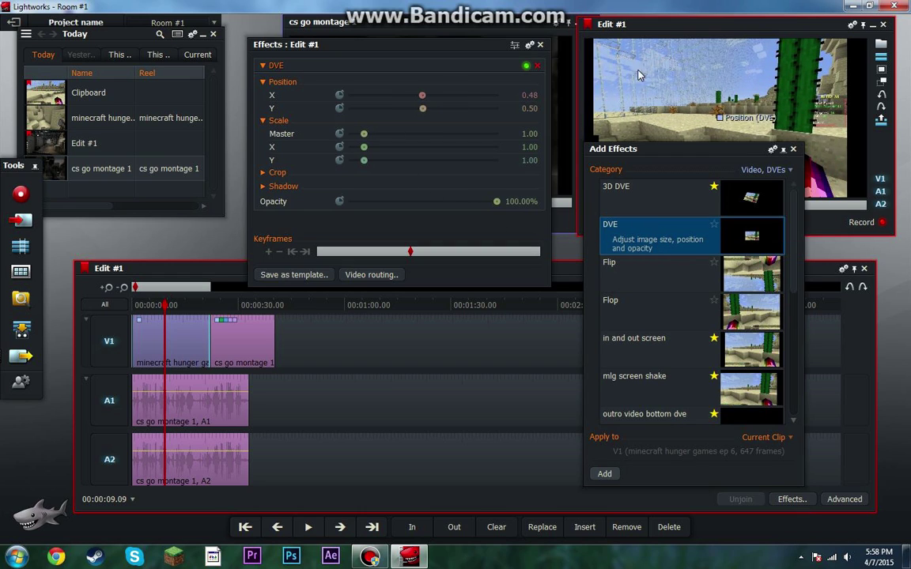
drag(726, 121, 728, 110)
click(792, 150)
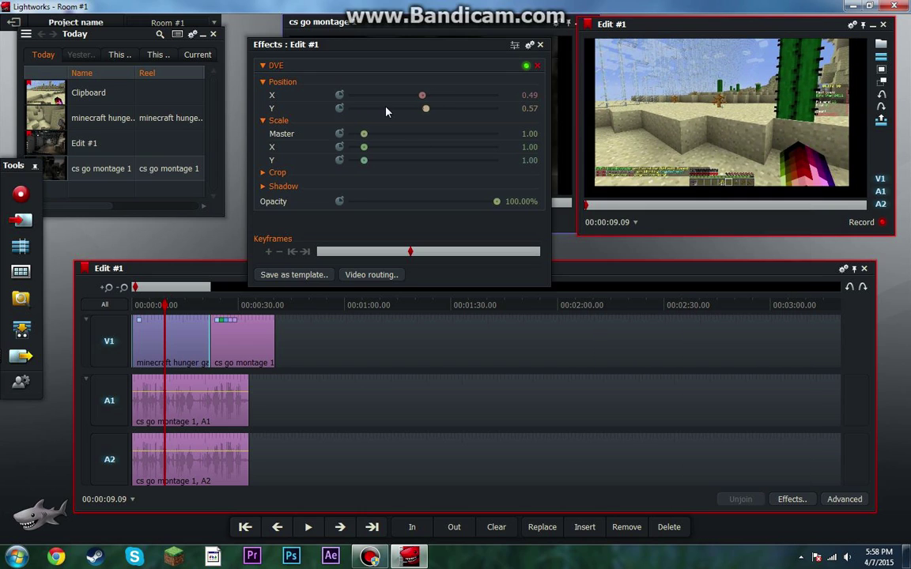
Set the DVE's X and Y position to 0.50.
click(531, 95)
key(BackSpace)
text(.5)
click(537, 109)
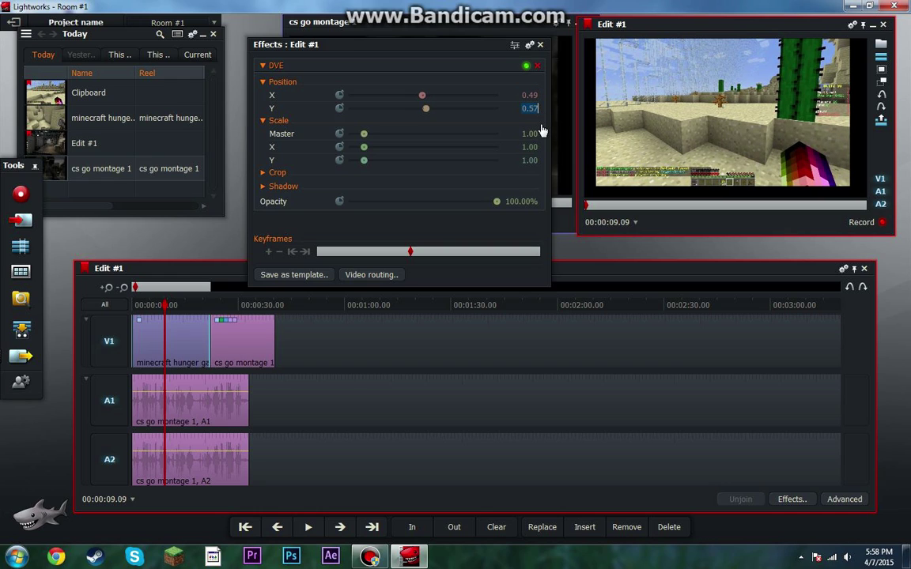
key(BackSpace)
click(536, 134)
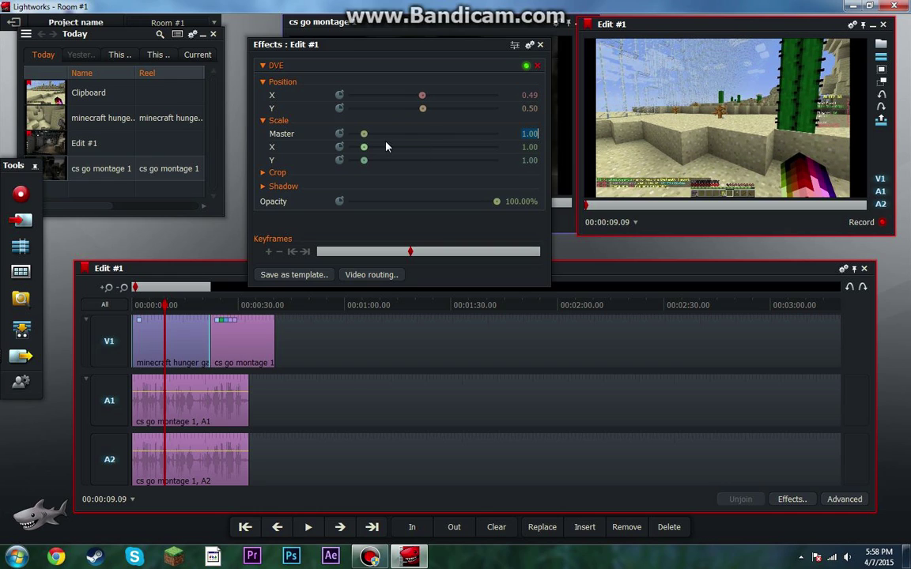
Test Master scale down to 0.04 and Y scale from maximum to zero, ending at full frame.
drag(364, 134, 567, 155)
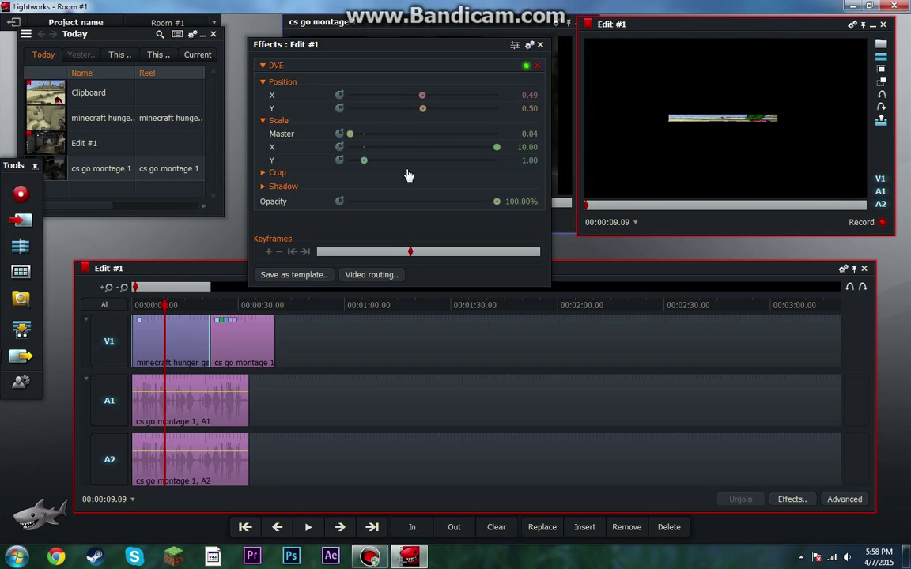
drag(364, 163, 525, 164)
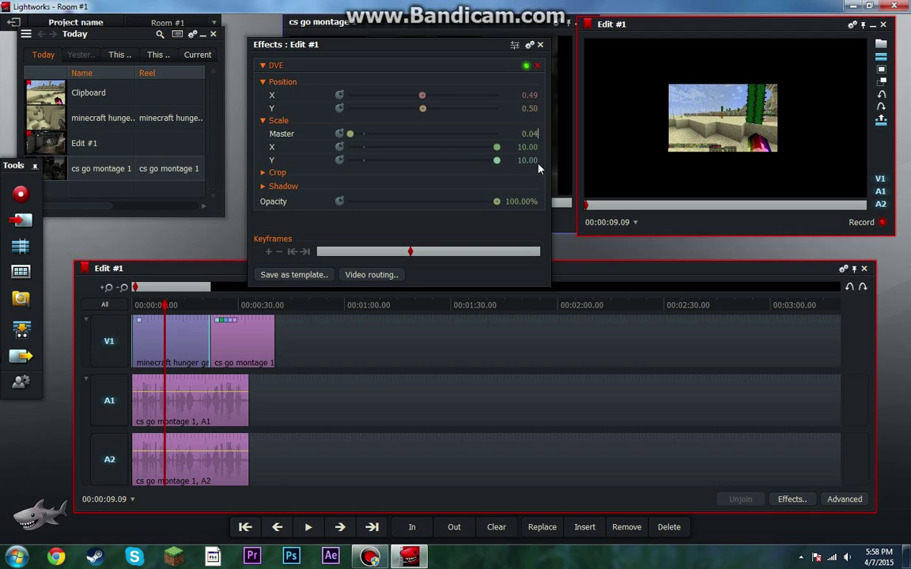
drag(497, 161, 336, 187)
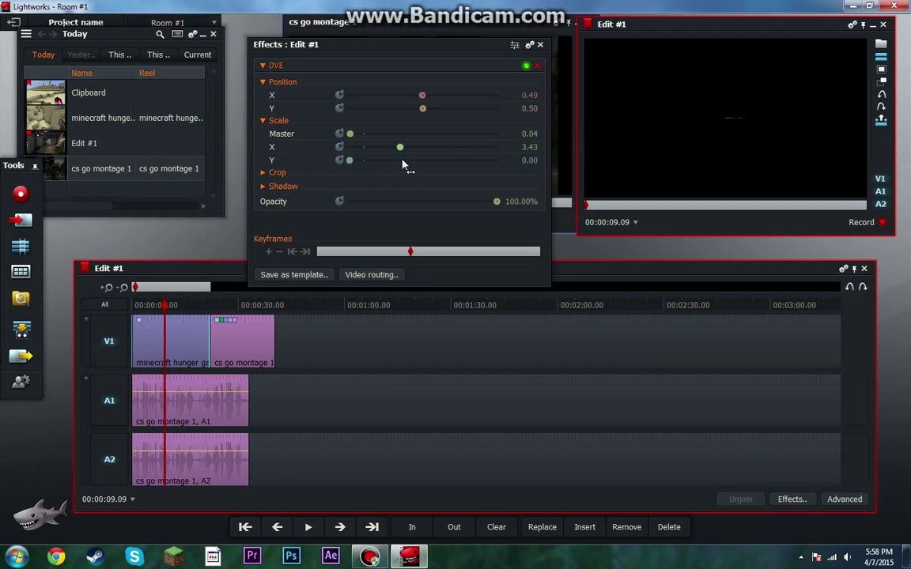
drag(350, 134, 352, 167)
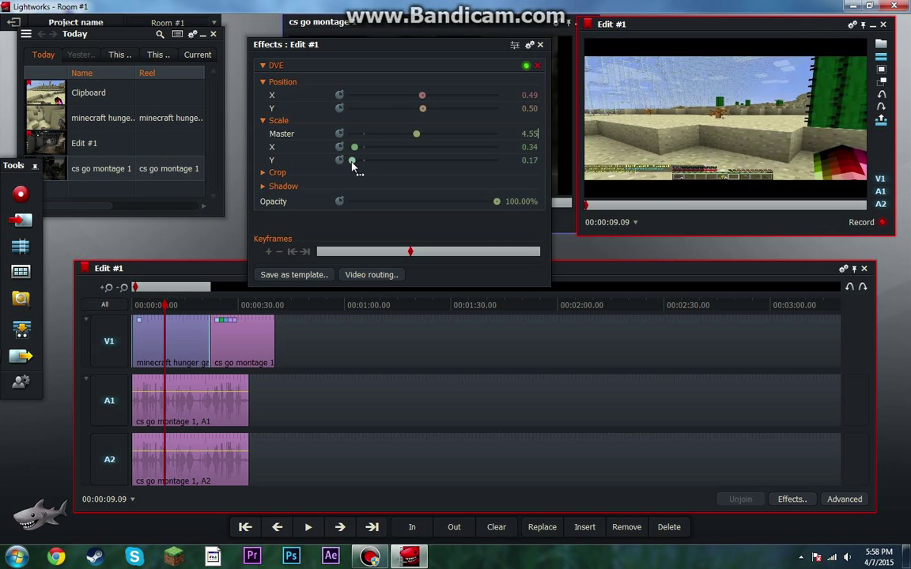
drag(417, 134, 359, 149)
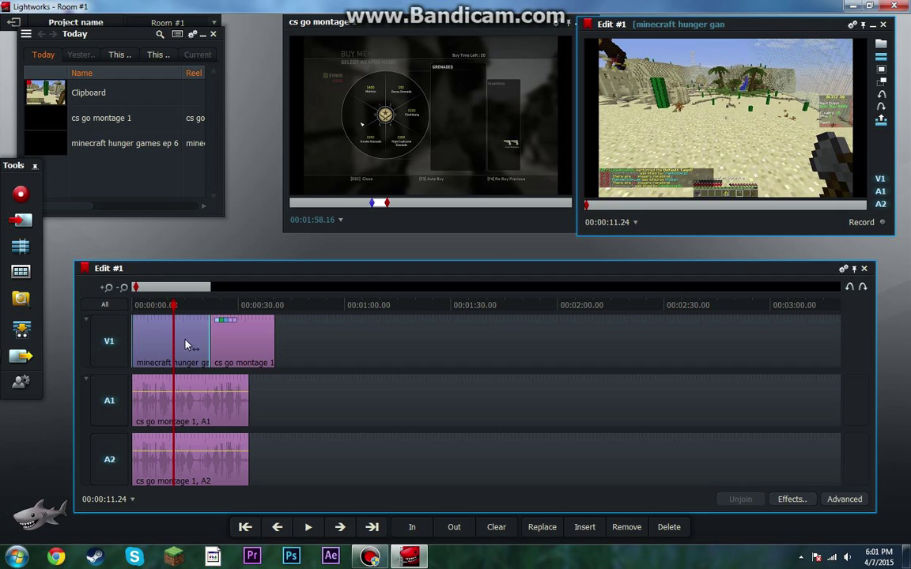
Add a DVE effect to the Minecraft clip.
click(197, 306)
click(169, 315)
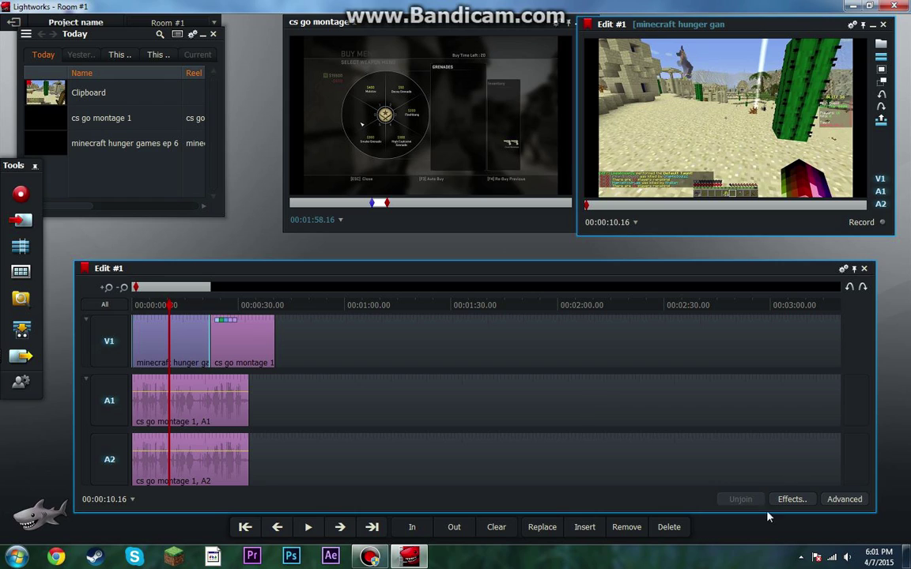
click(792, 500)
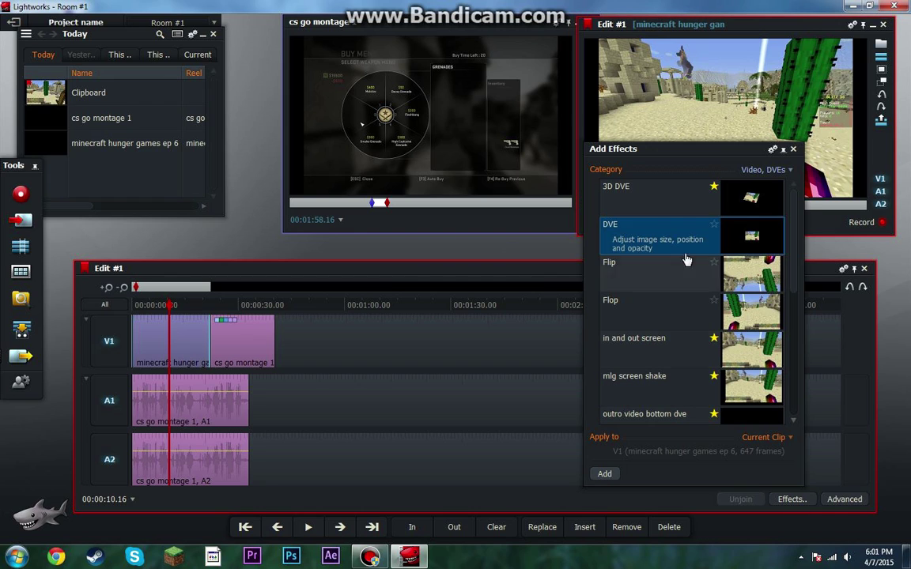
double_click(658, 241)
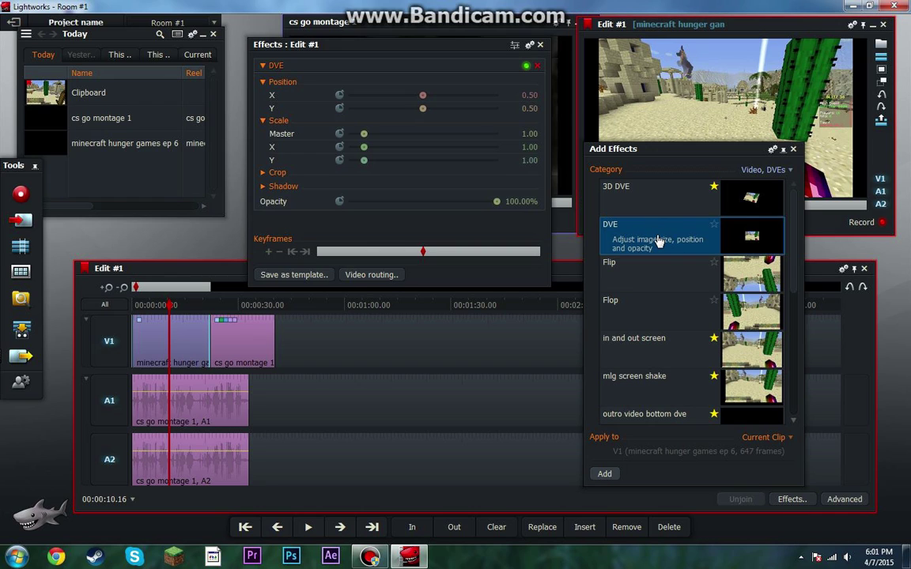
click(793, 149)
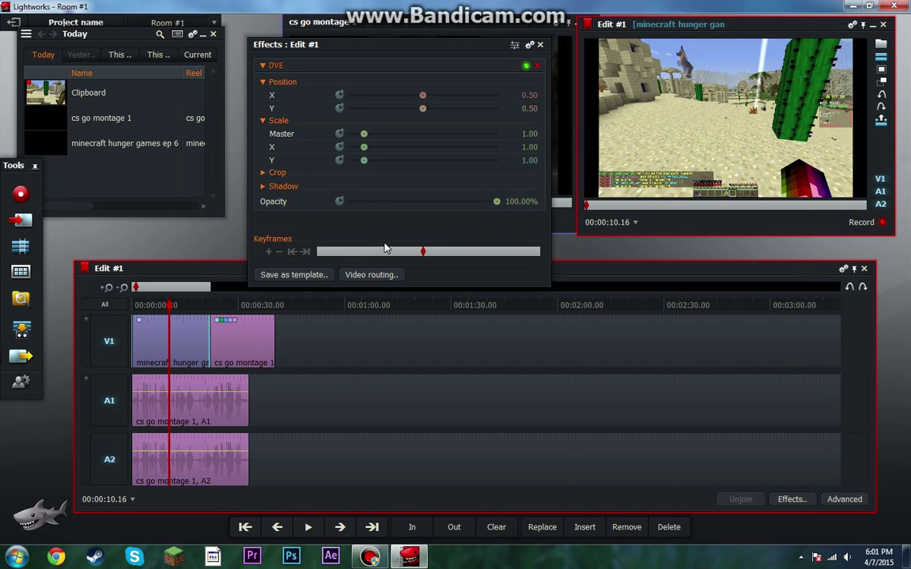
Enable Master scale keyframes and set scale to 0.26 at about 3 seconds.
mouse_move(341, 252)
mouse_down()
mouse_move(324, 253)
mouse_move(353, 253)
mouse_up()
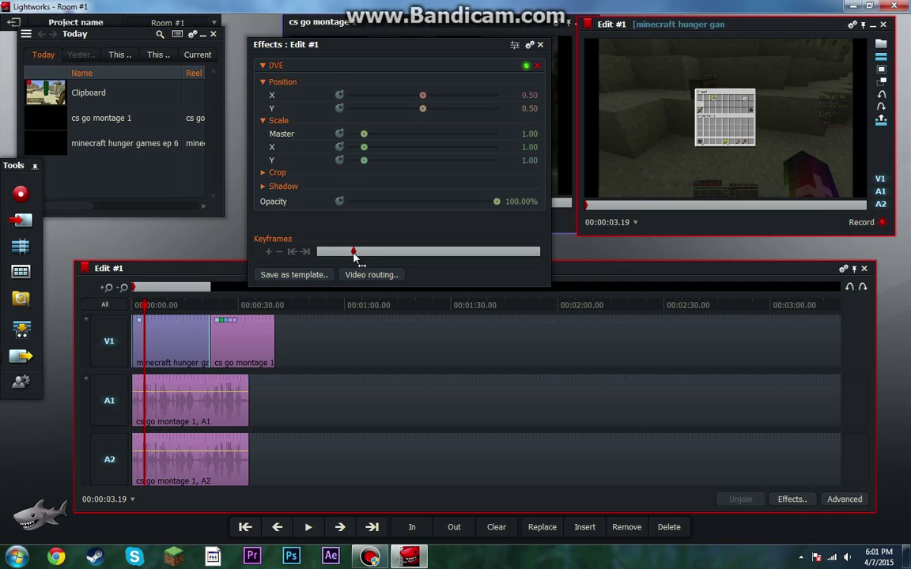
drag(354, 253, 348, 253)
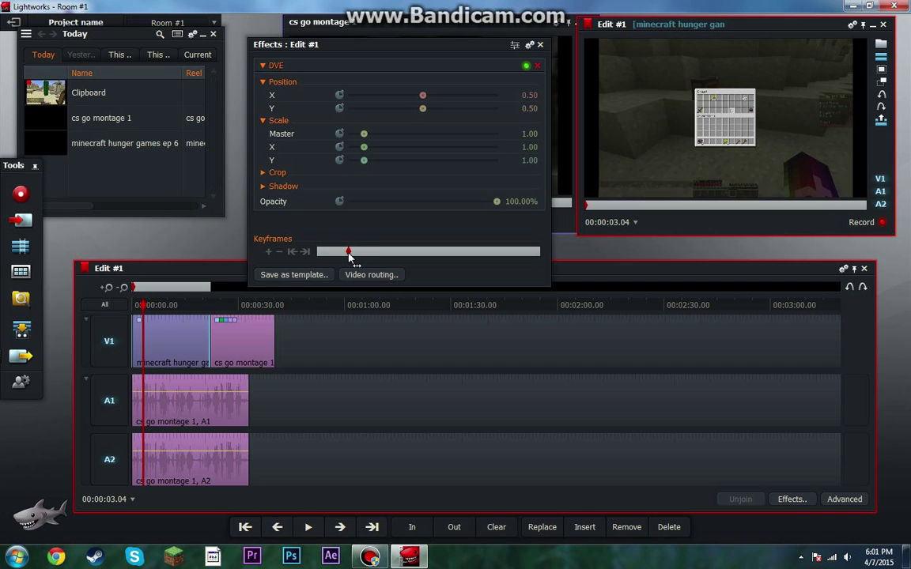
click(339, 134)
drag(365, 136, 352, 136)
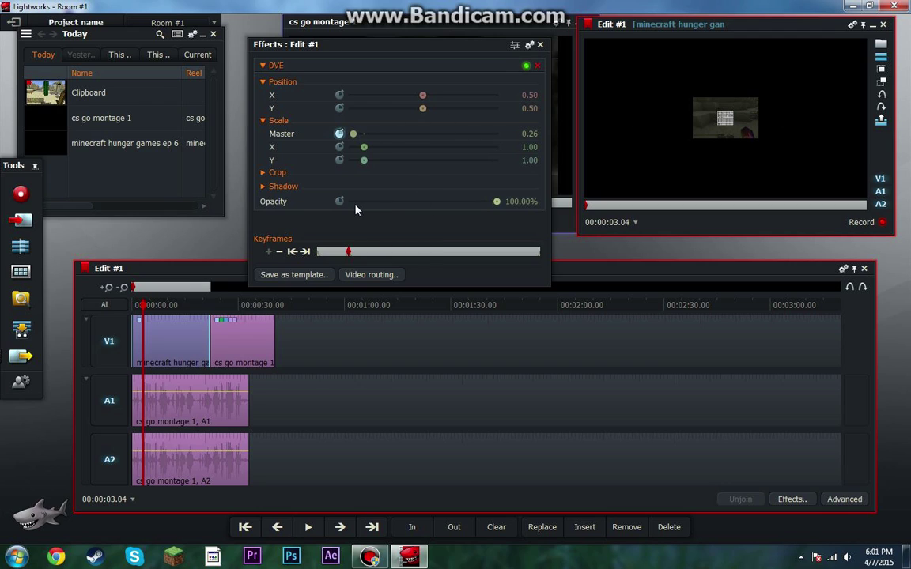
Scrub through the animation and key Master scale back to 1.00 later in the clip.
click(340, 252)
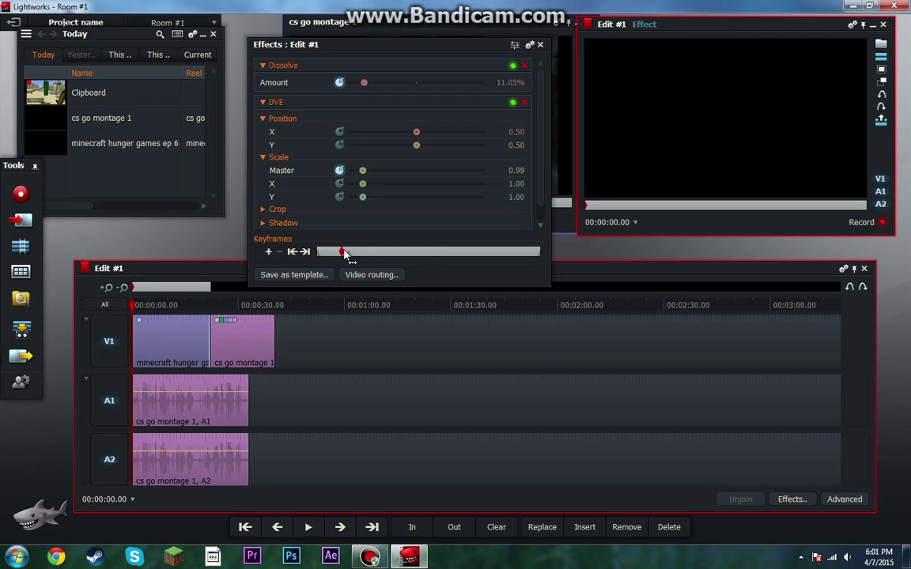
drag(345, 253, 348, 256)
click(176, 307)
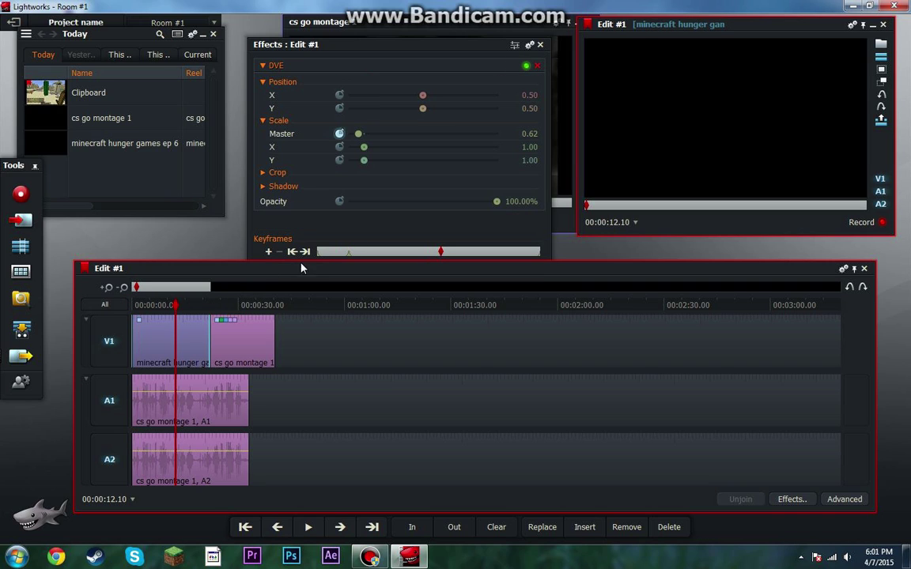
mouse_move(362, 254)
mouse_down()
mouse_move(320, 258)
mouse_move(337, 262)
mouse_up()
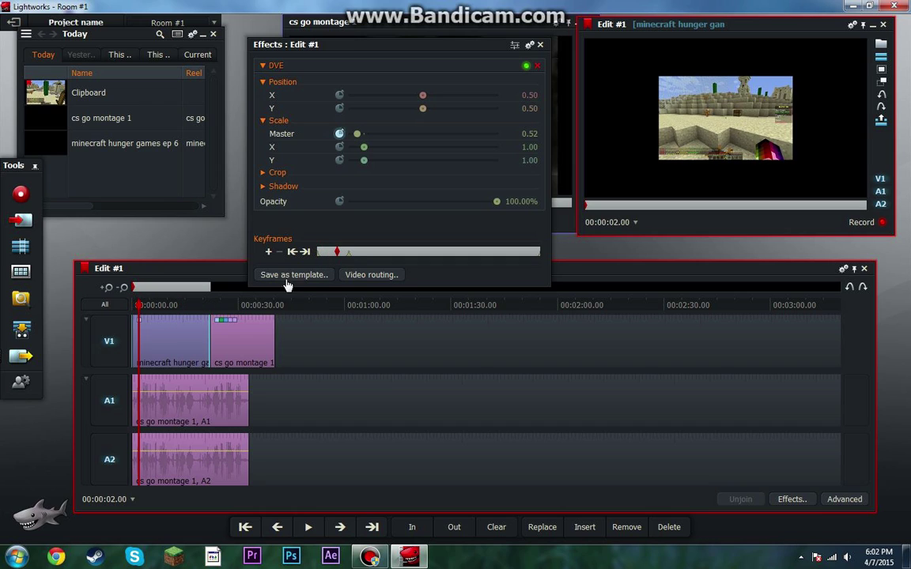
mouse_move(351, 257)
mouse_down()
mouse_move(343, 254)
mouse_move(366, 258)
mouse_move(351, 254)
mouse_up()
mouse_move(677, 148)
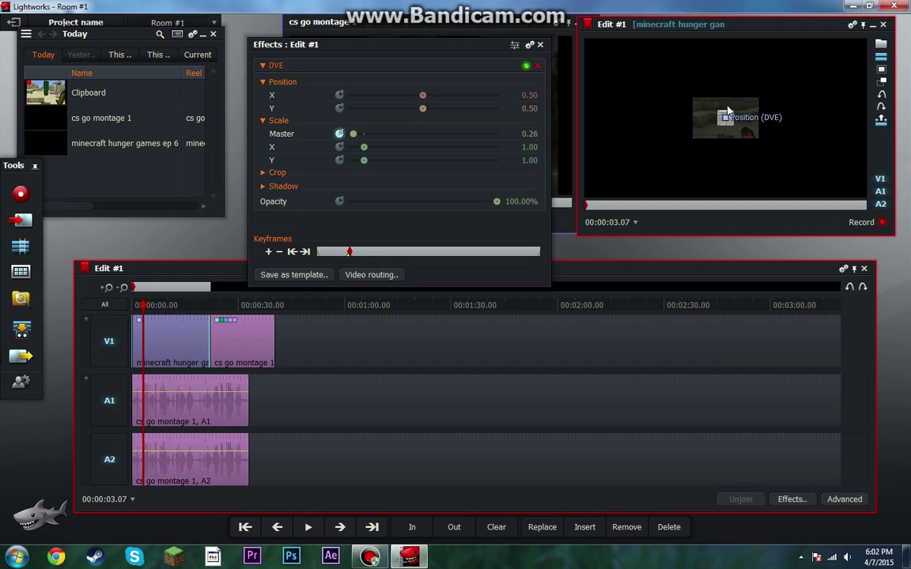
mouse_move(351, 256)
mouse_down()
mouse_move(433, 256)
mouse_move(409, 254)
mouse_up()
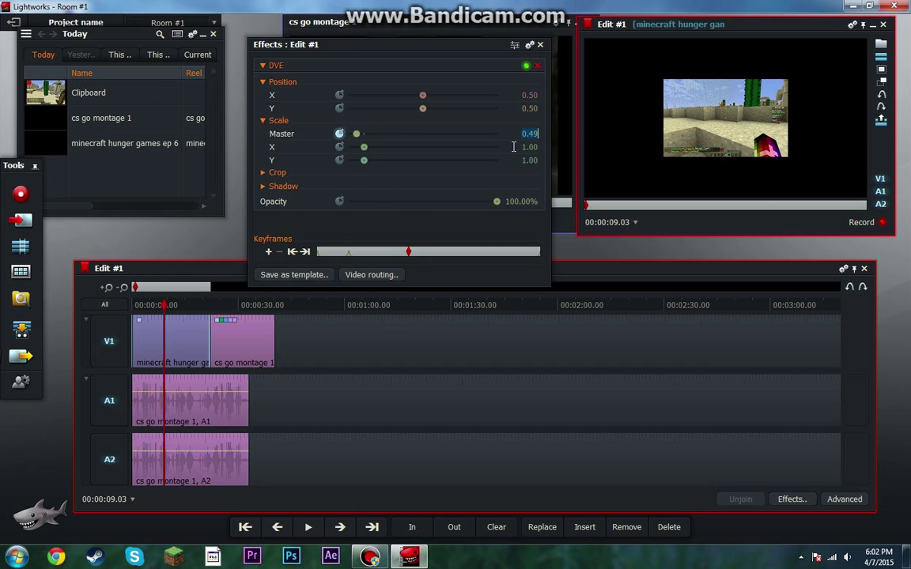
text(1)
key(Tab)
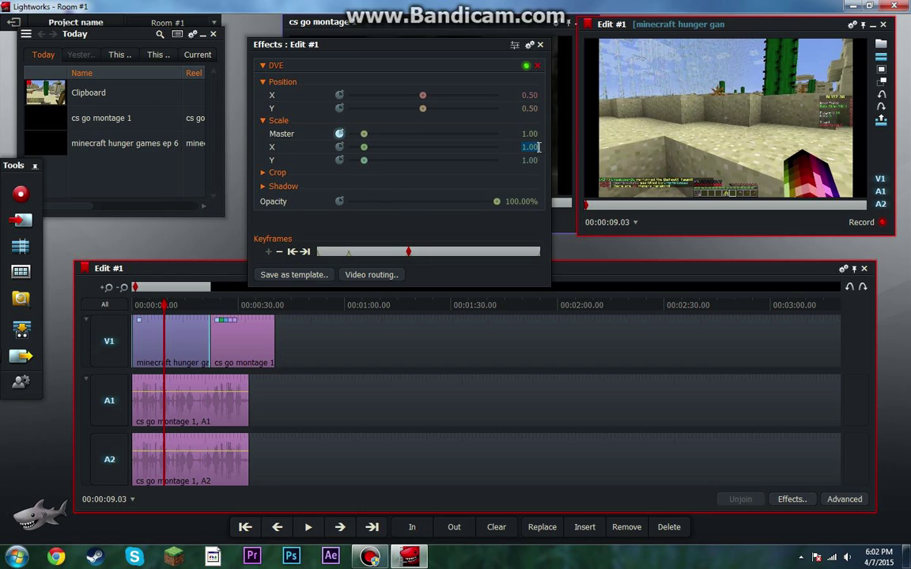
Play the edit from the start to preview the zoom animation.
drag(472, 255, 342, 256)
click(170, 265)
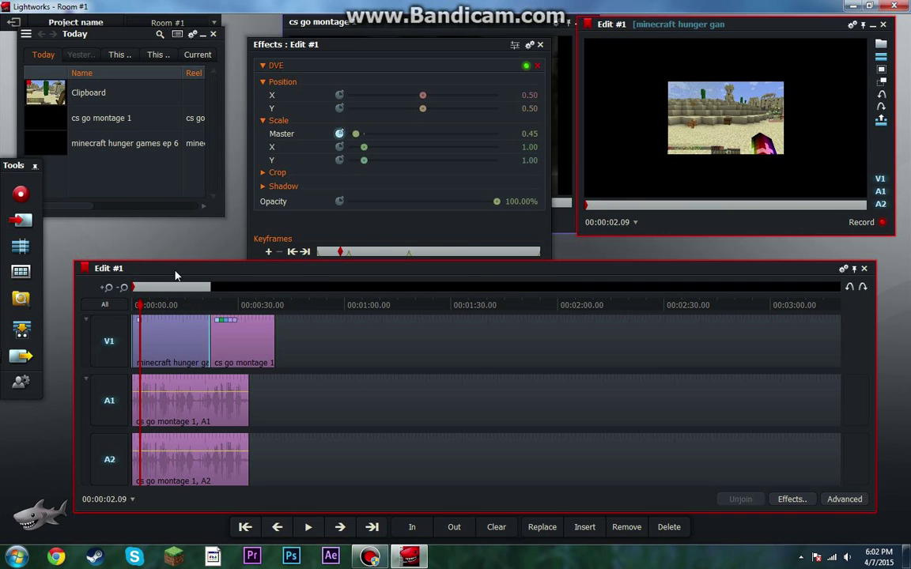
key(space)
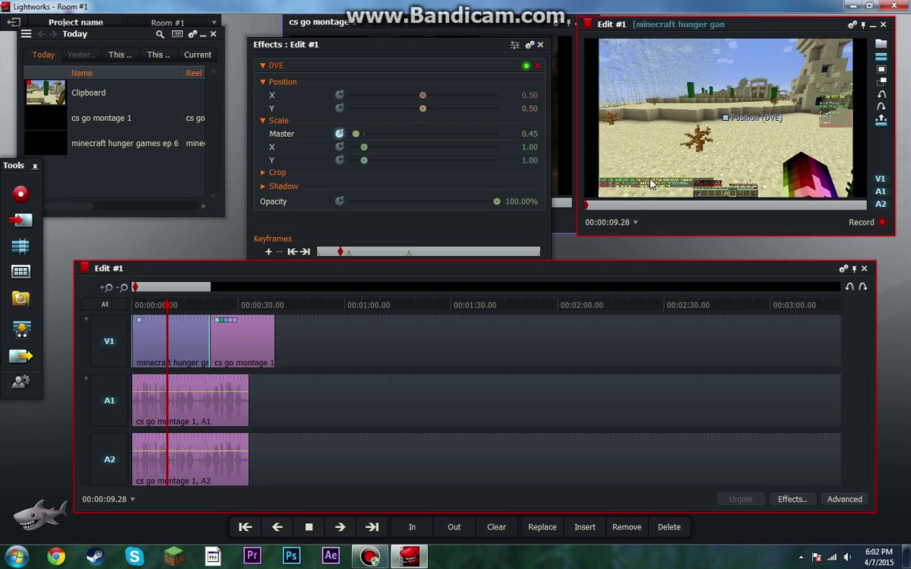
key(space)
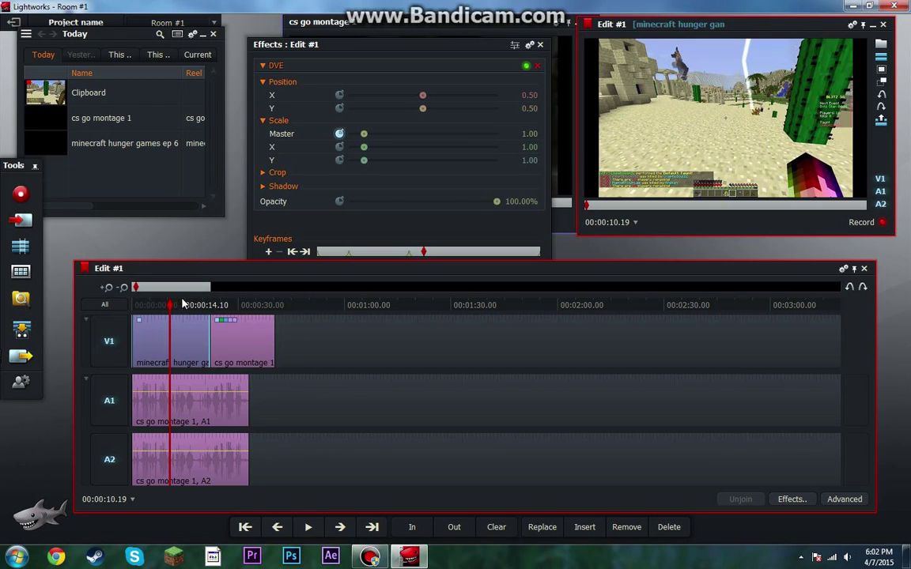
Glance at the crop and shadow settings, then close the DVE settings panel.
drag(347, 39, 350, 30)
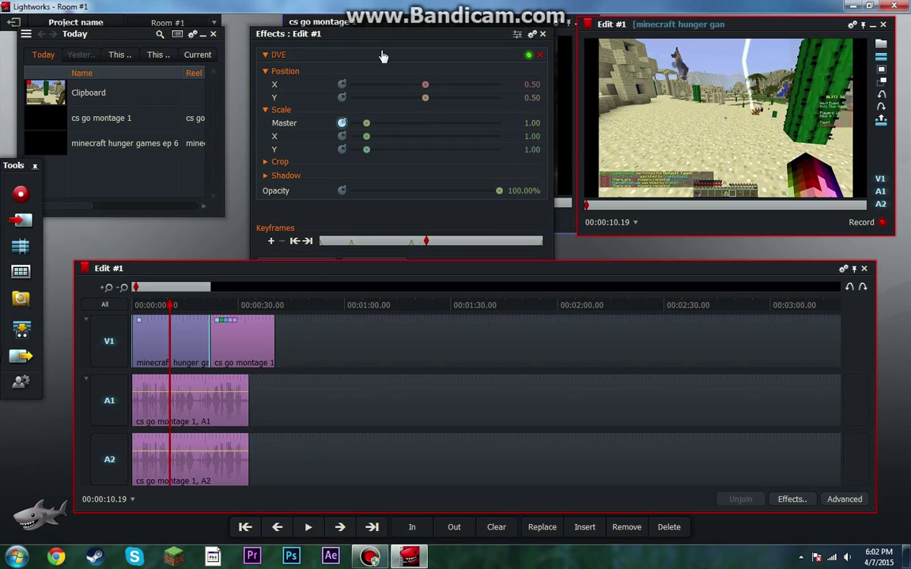
click(279, 163)
click(280, 164)
click(275, 177)
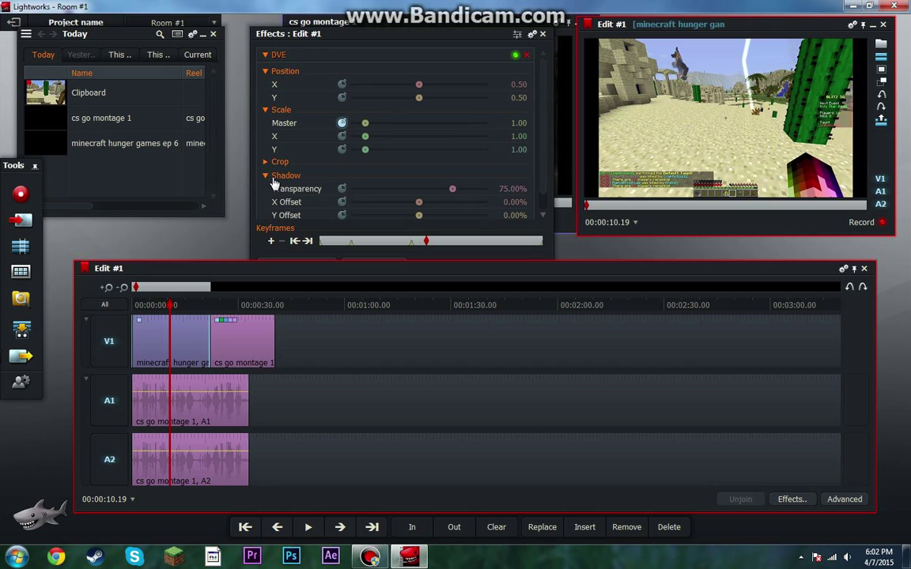
click(287, 176)
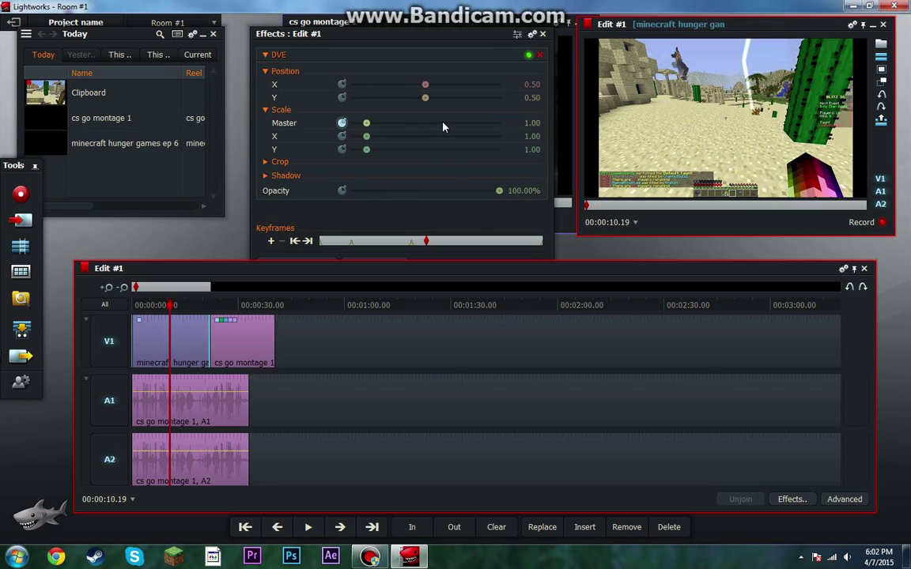
click(543, 35)
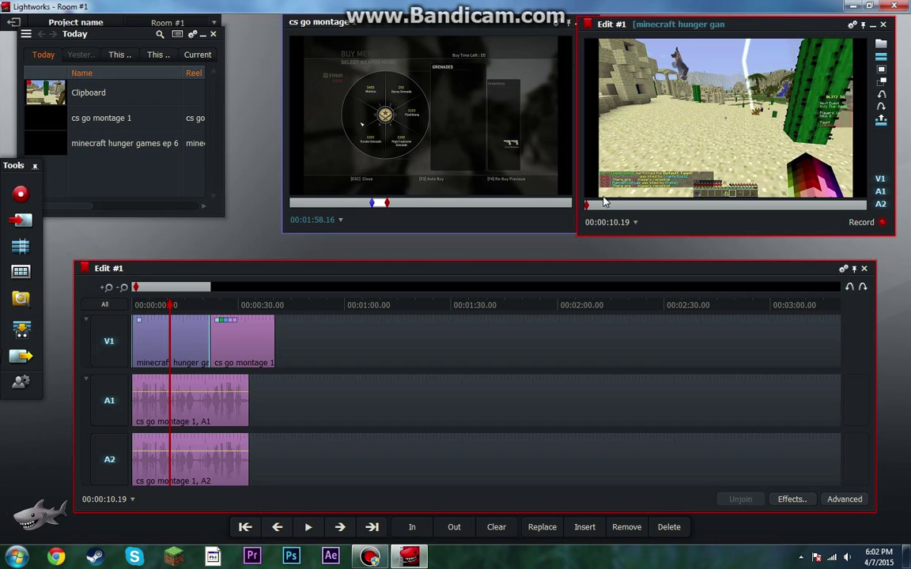
Add a Titles effect reading 'bluh' to the Minecraft clip.
click(793, 500)
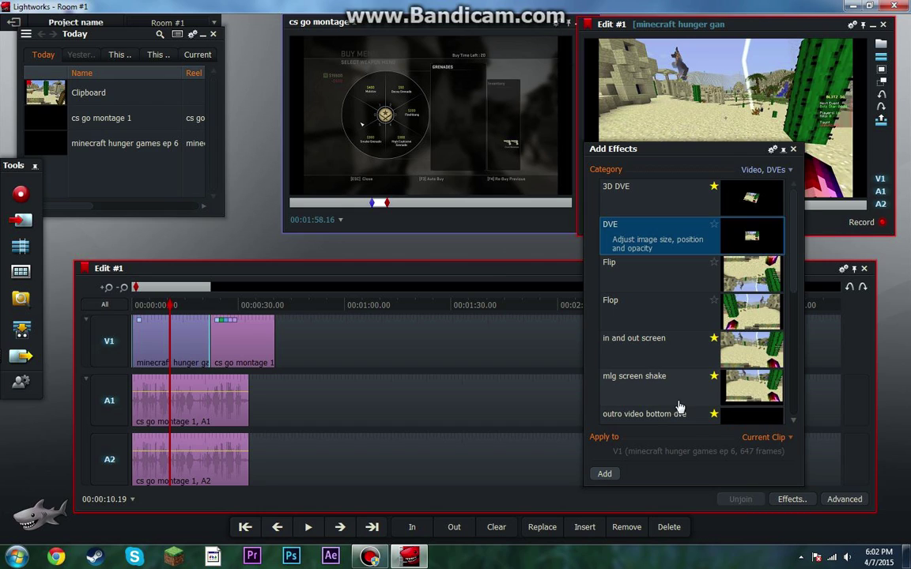
click(775, 179)
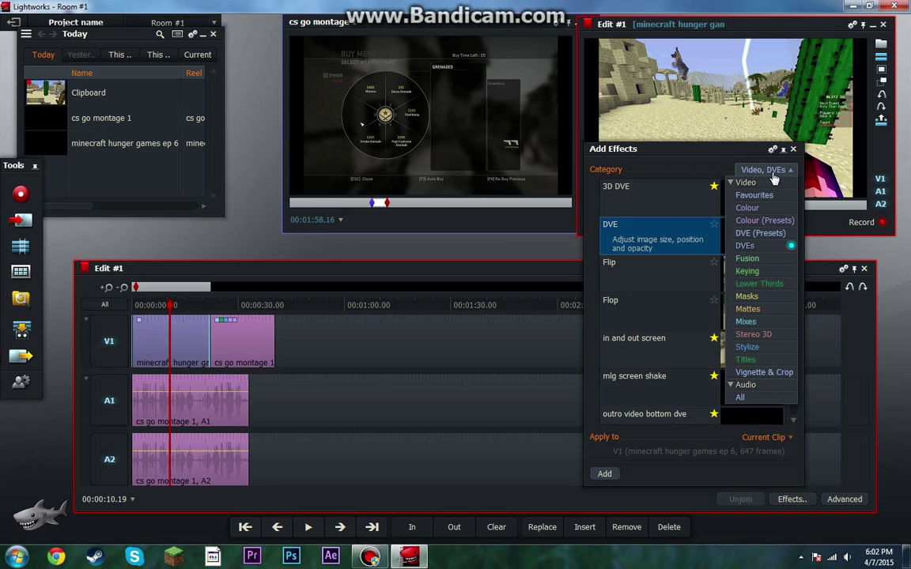
click(764, 358)
double_click(665, 273)
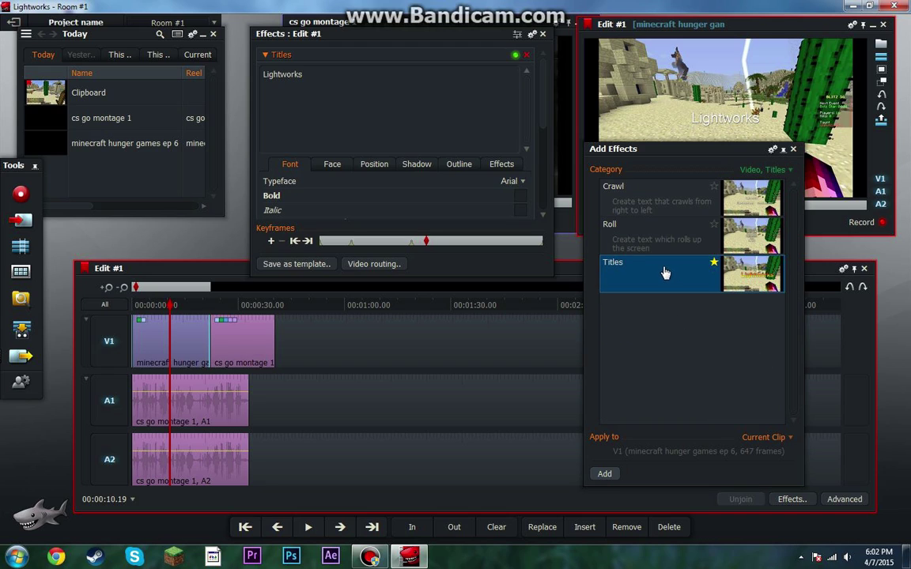
drag(406, 95, 257, 79)
text(bluh)
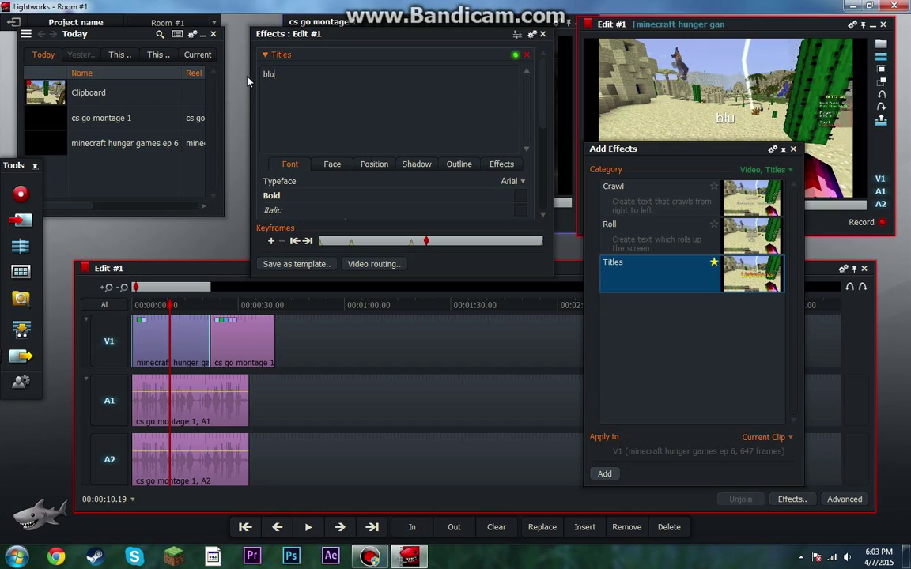
click(794, 148)
Set the title typeface to Adobe Fan Heiti Std B and size to 0.25.
scroll(391, 176, down, 5)
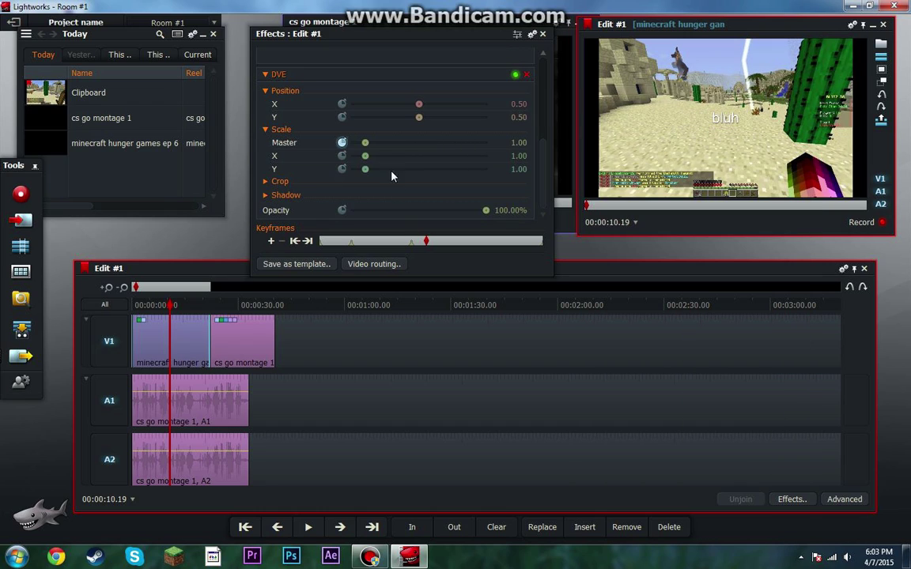
scroll(337, 144, up, 5)
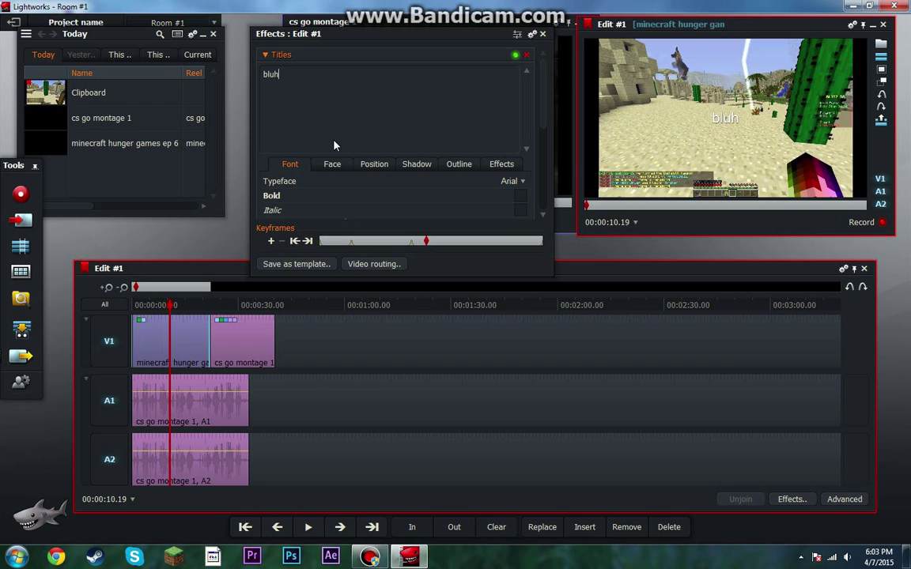
scroll(520, 116, down, 3)
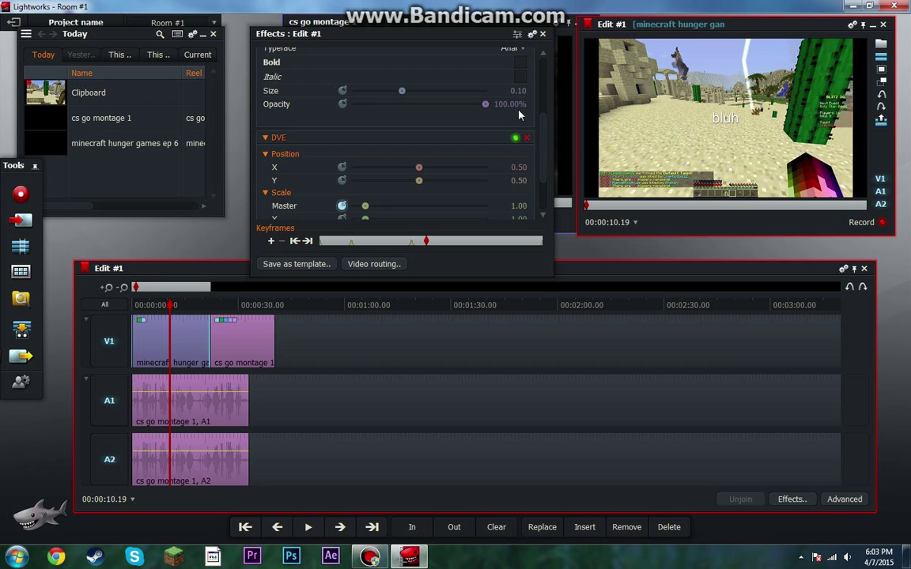
scroll(546, 123, up, 3)
click(512, 120)
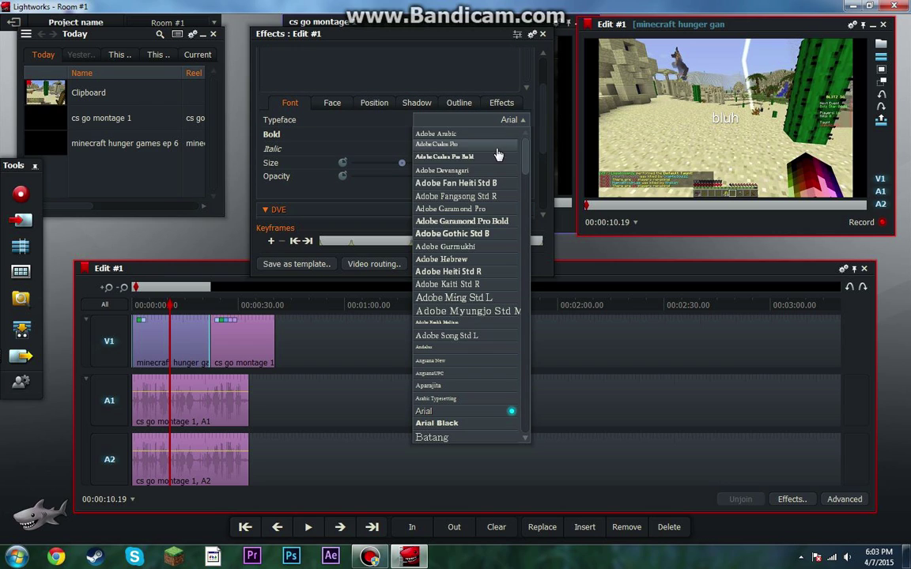
click(464, 183)
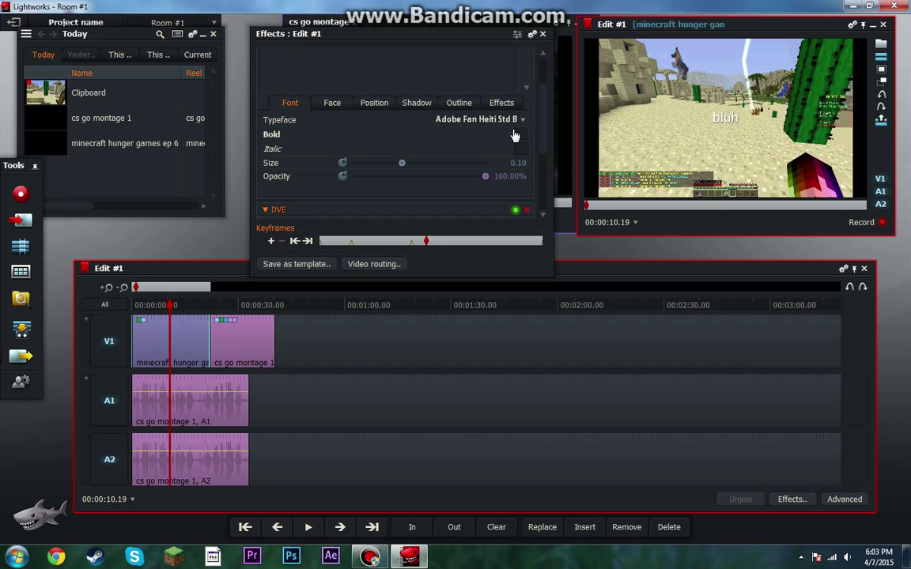
drag(403, 163, 500, 177)
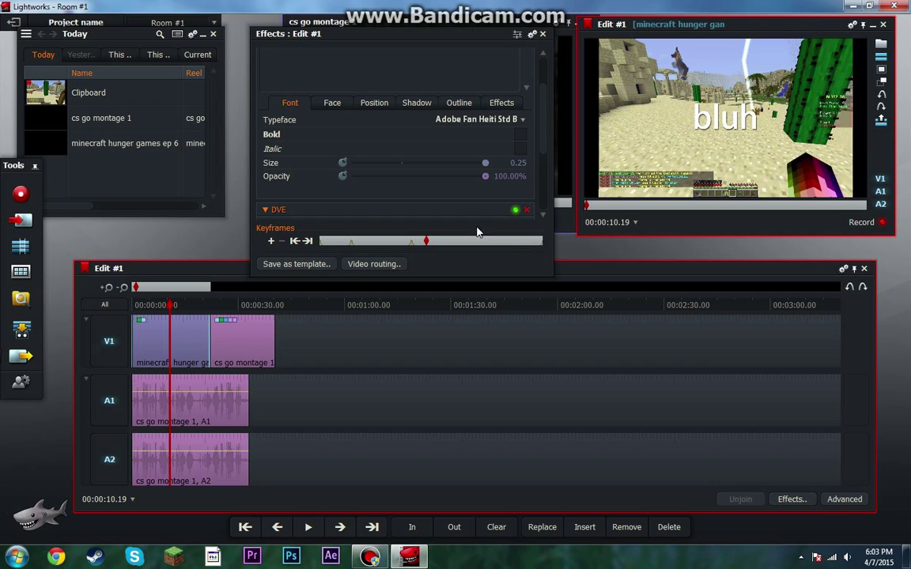
click(331, 105)
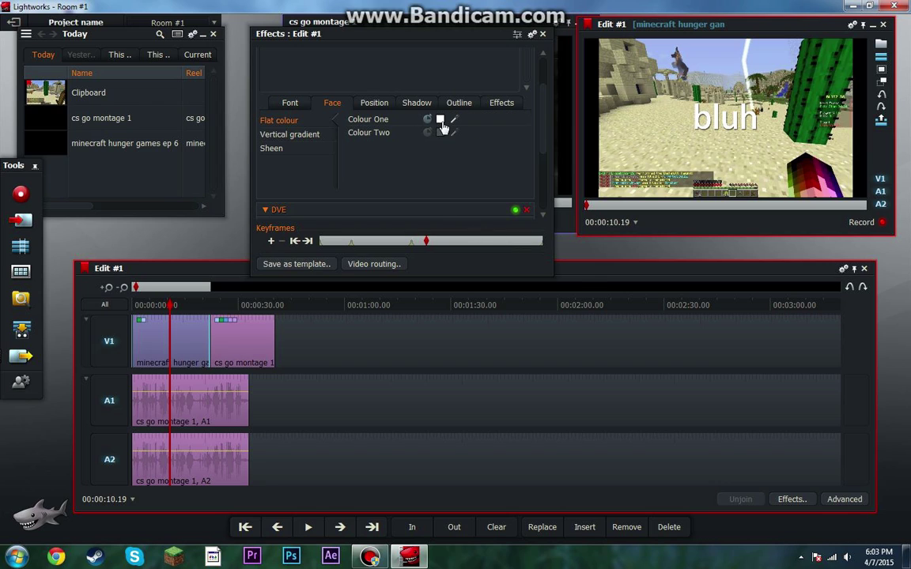
Make the title fill pure green (RGB 0,255,0) after trying other colours.
click(440, 120)
drag(545, 236, 592, 247)
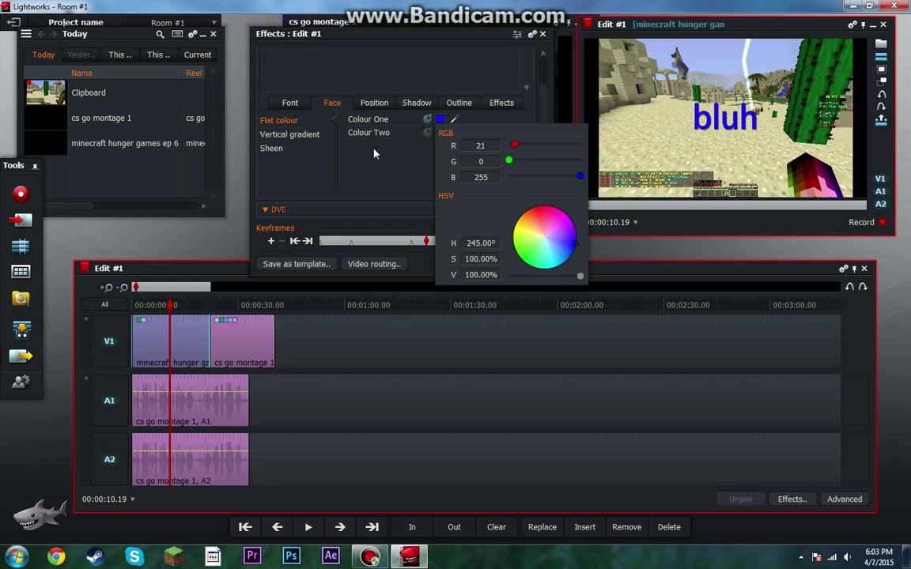
drag(507, 170, 582, 170)
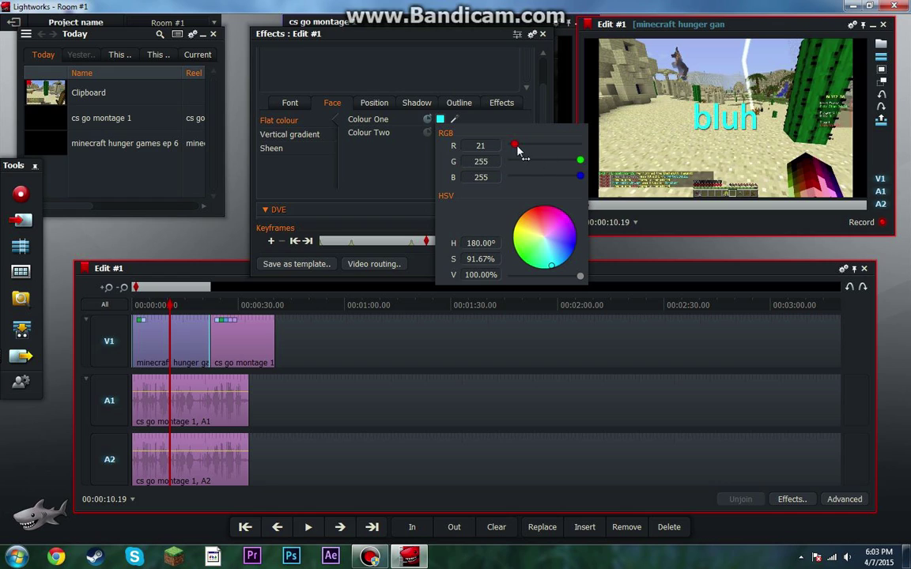
drag(519, 151, 488, 163)
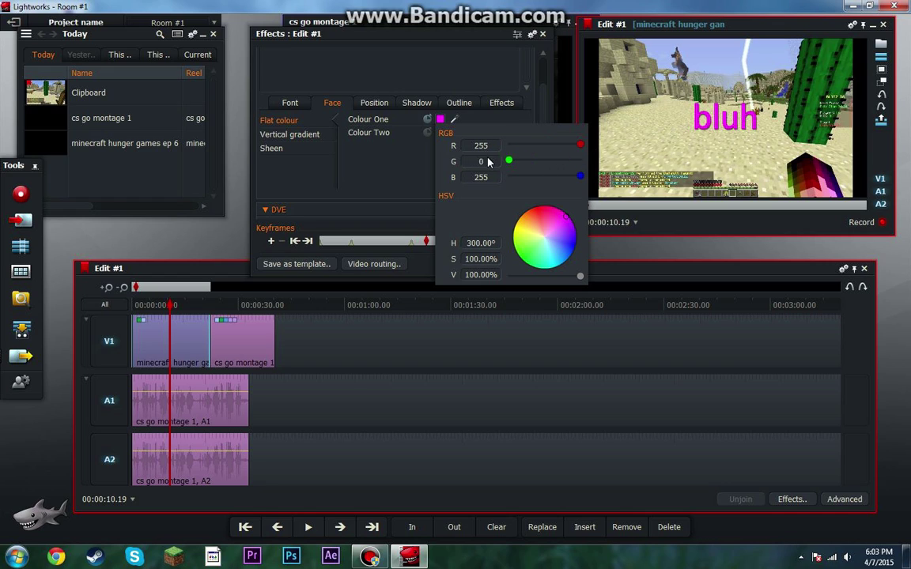
mouse_move(579, 276)
mouse_down()
mouse_move(525, 275)
mouse_move(579, 275)
mouse_up()
mouse_move(500, 160)
mouse_down()
mouse_move(578, 158)
mouse_move(508, 146)
mouse_up()
drag(583, 177, 486, 168)
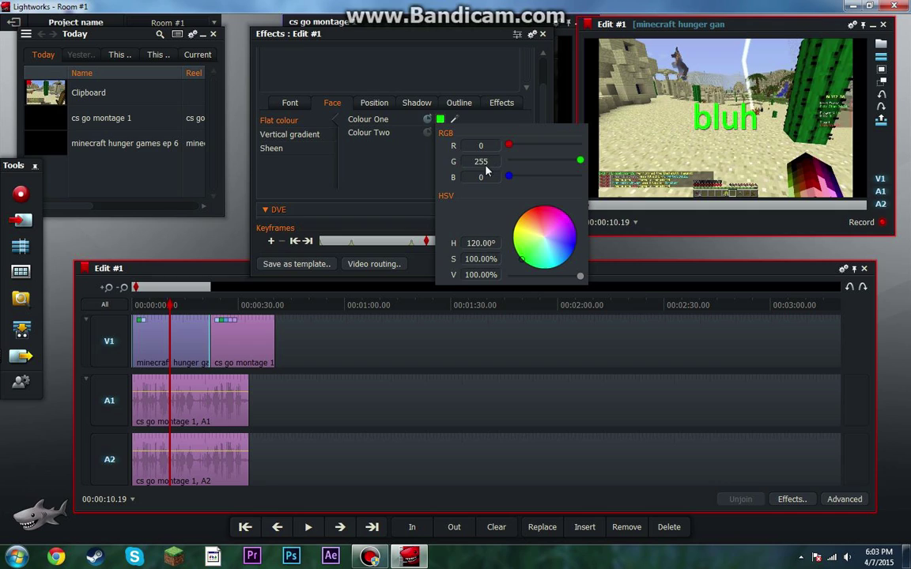
click(353, 155)
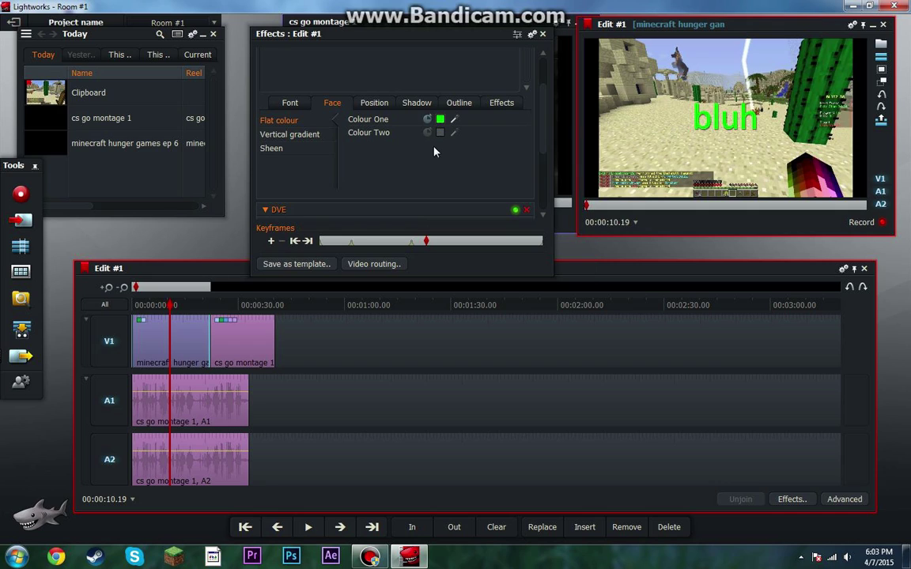
Give the title an enabled red outline at 100% size.
click(419, 107)
click(457, 107)
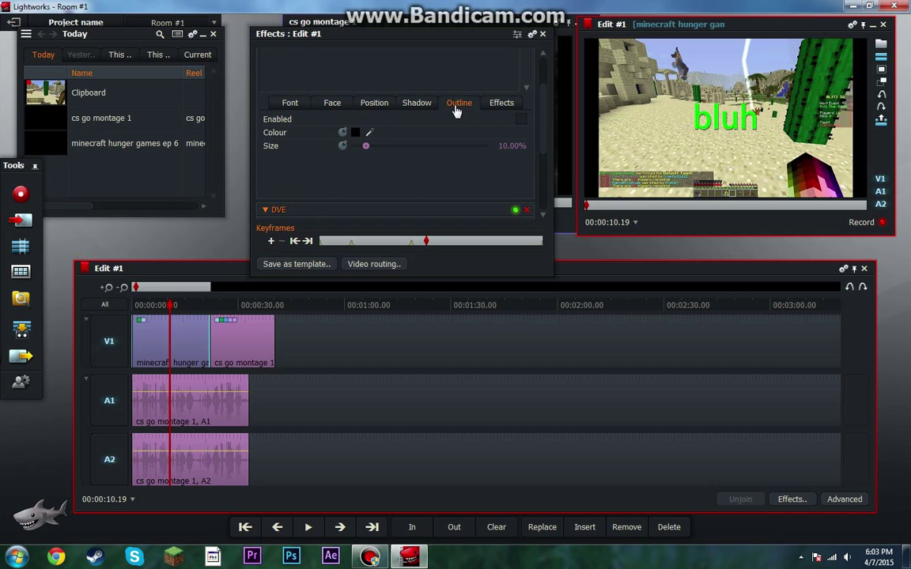
click(356, 133)
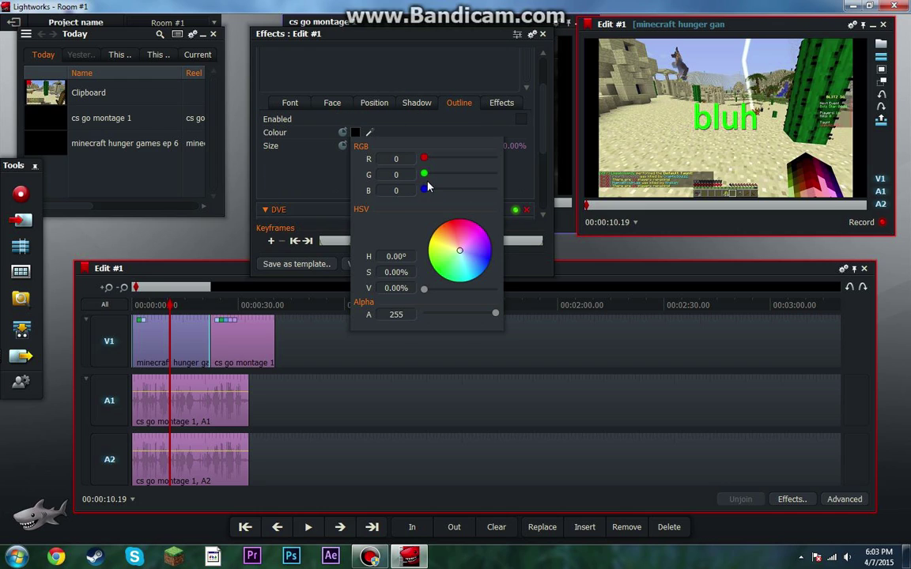
drag(424, 158, 506, 161)
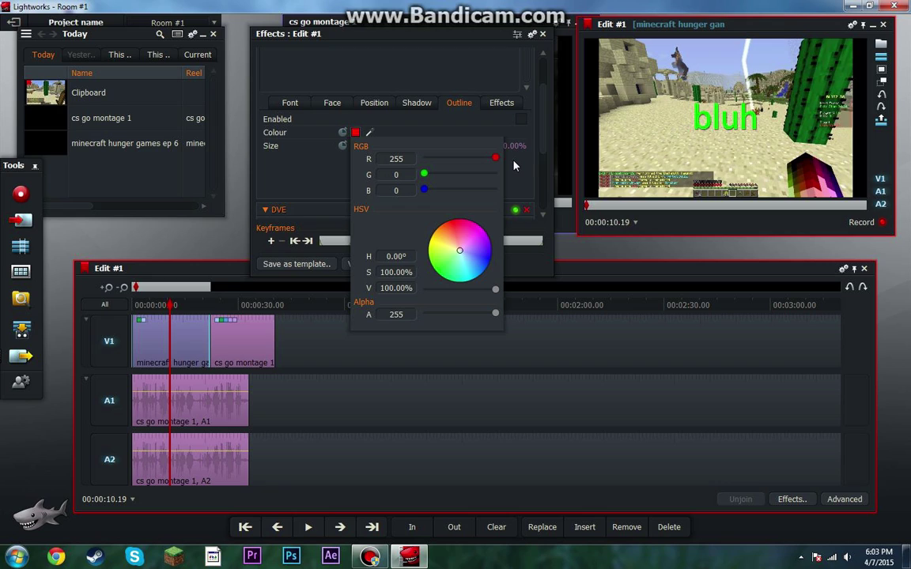
click(522, 120)
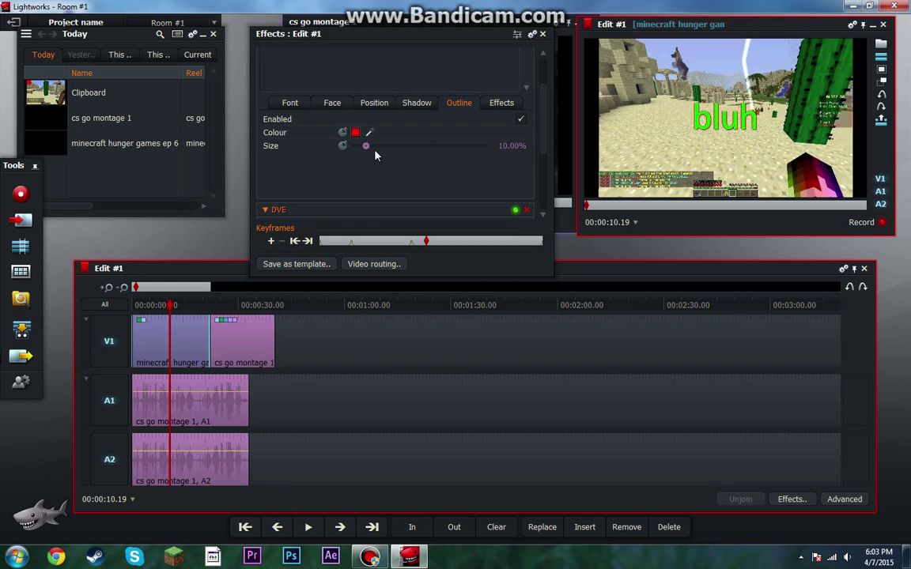
drag(368, 147, 564, 166)
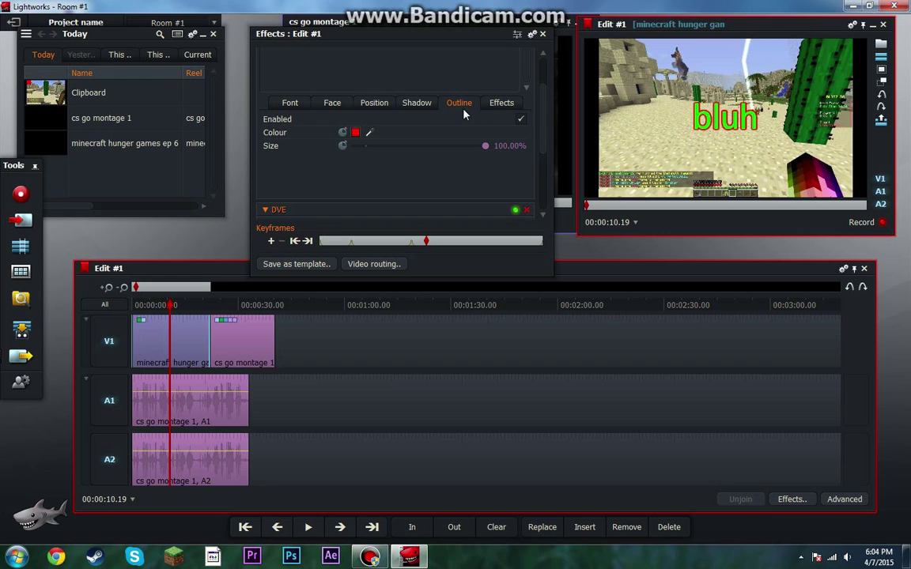
click(499, 104)
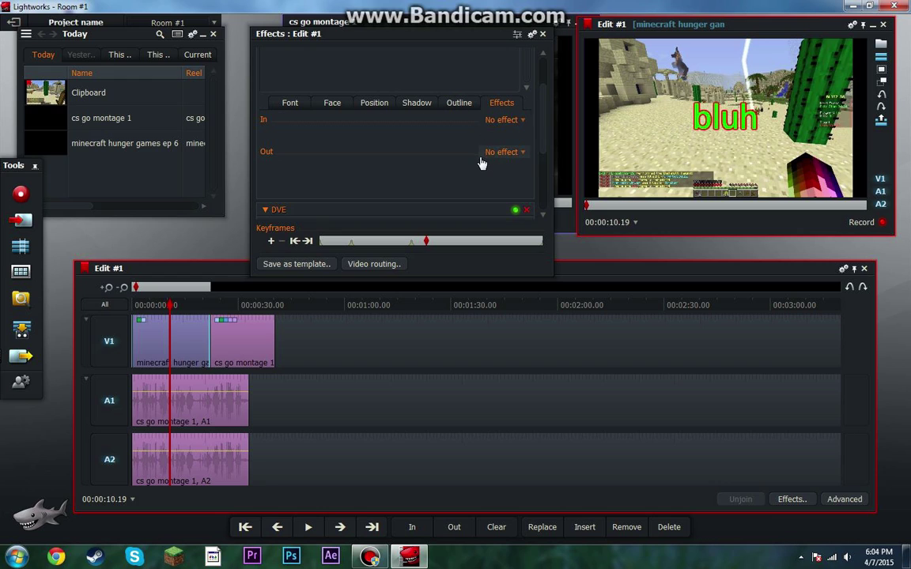
Set the title to fade in and play the edit from the start to preview it.
click(491, 121)
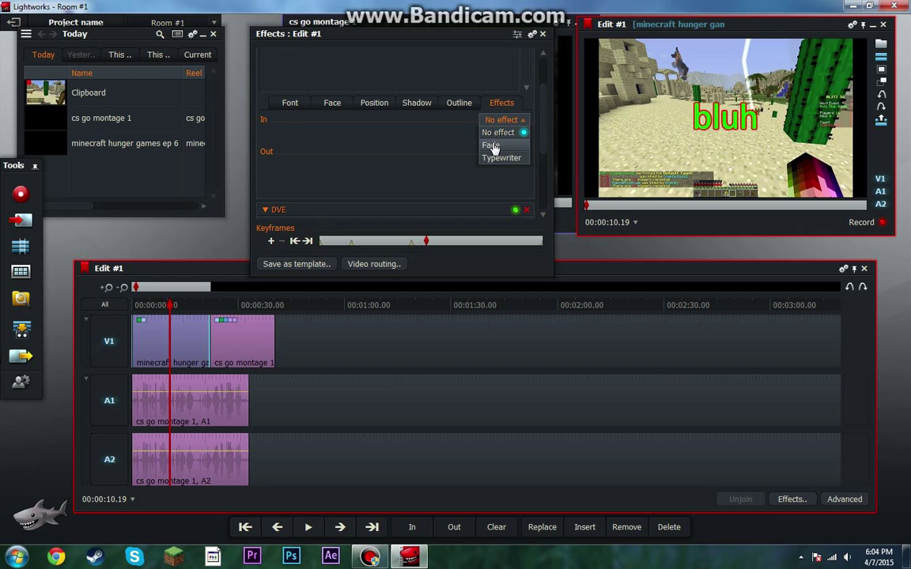
click(492, 147)
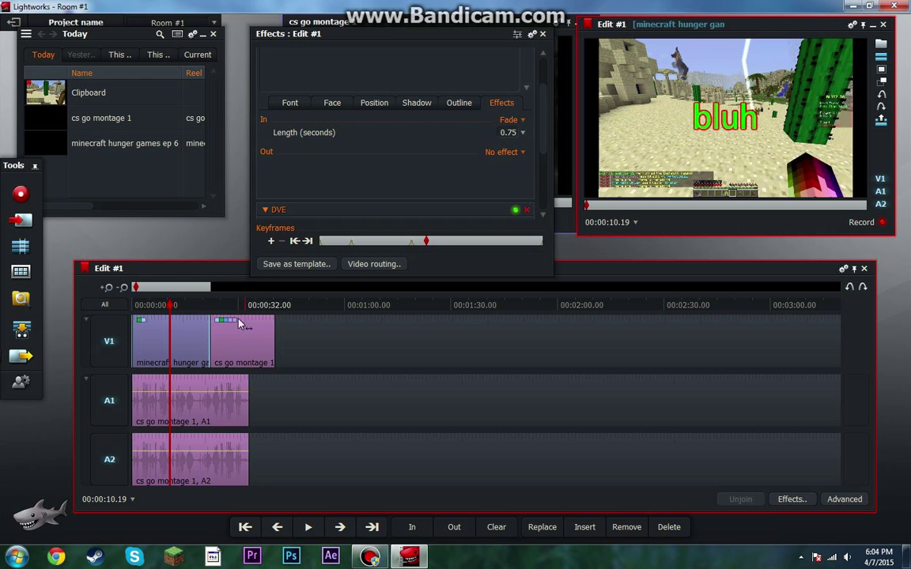
click(147, 307)
click(133, 308)
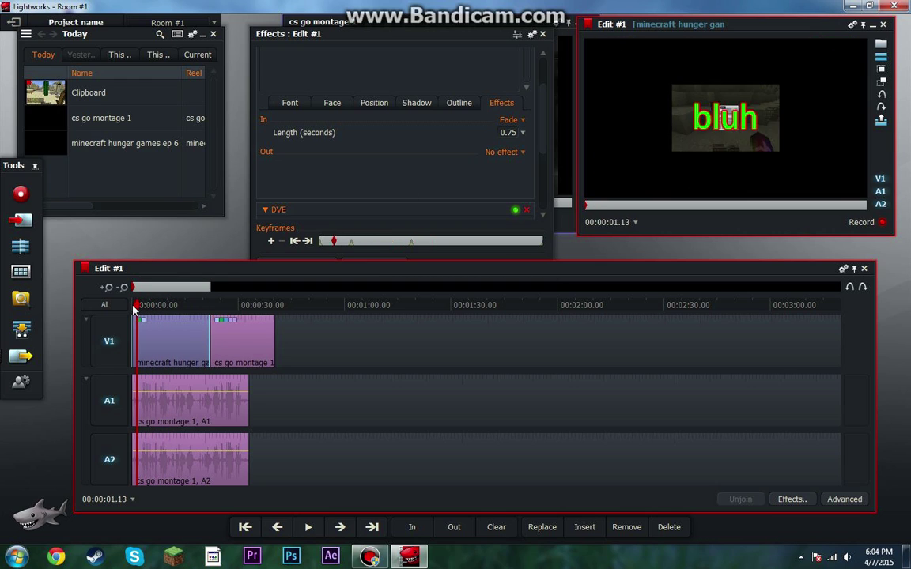
key(space)
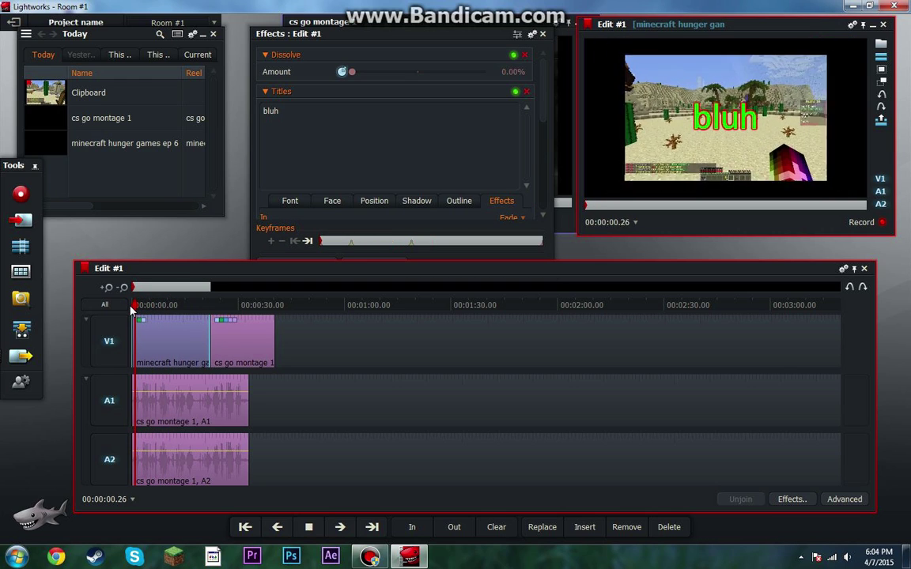
click(149, 309)
click(123, 311)
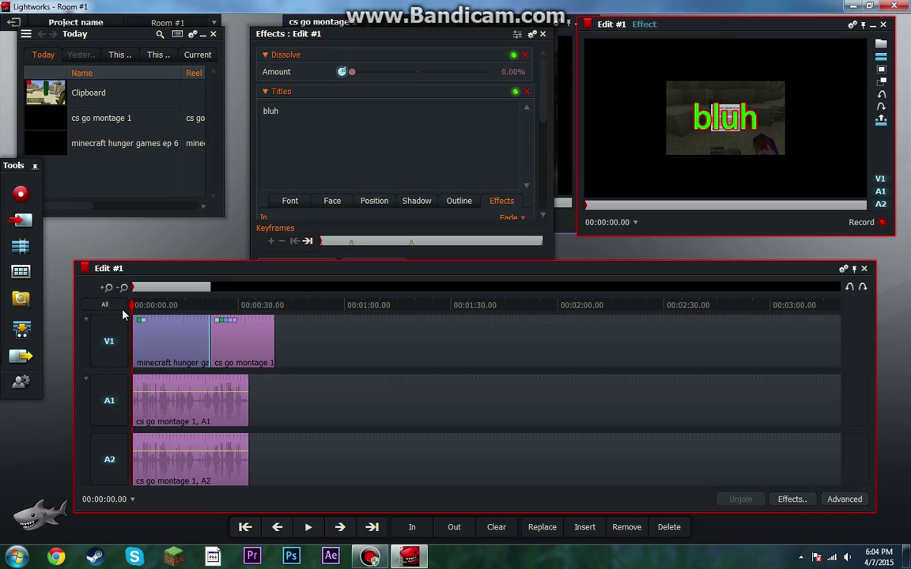
key(space)
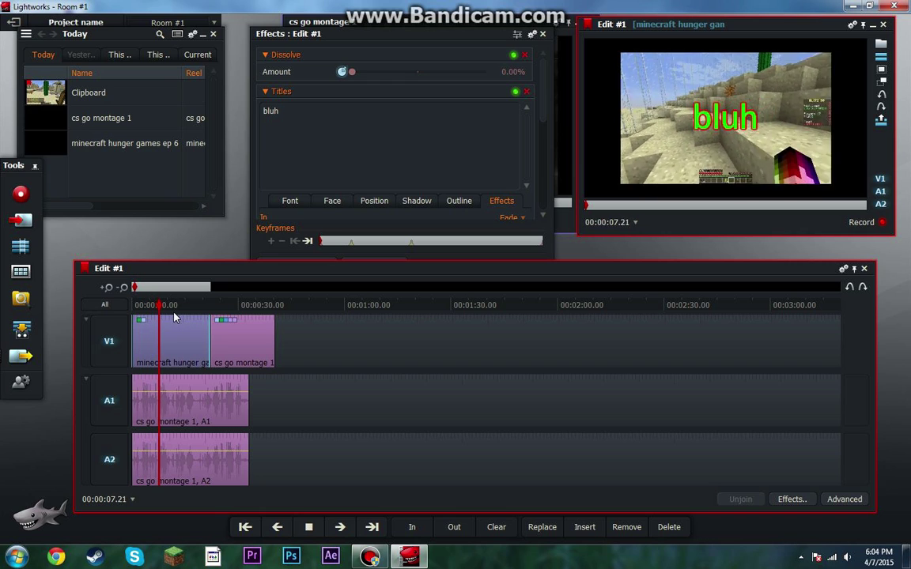
key(space)
Scrub back to about 6 seconds and open the title's In transition choices.
mouse_move(693, 171)
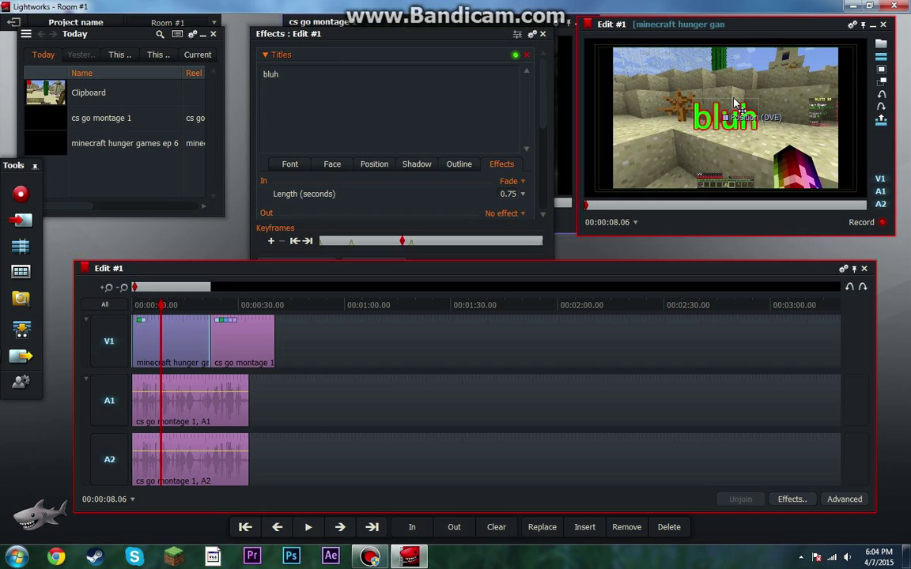
click(168, 311)
drag(167, 311, 155, 308)
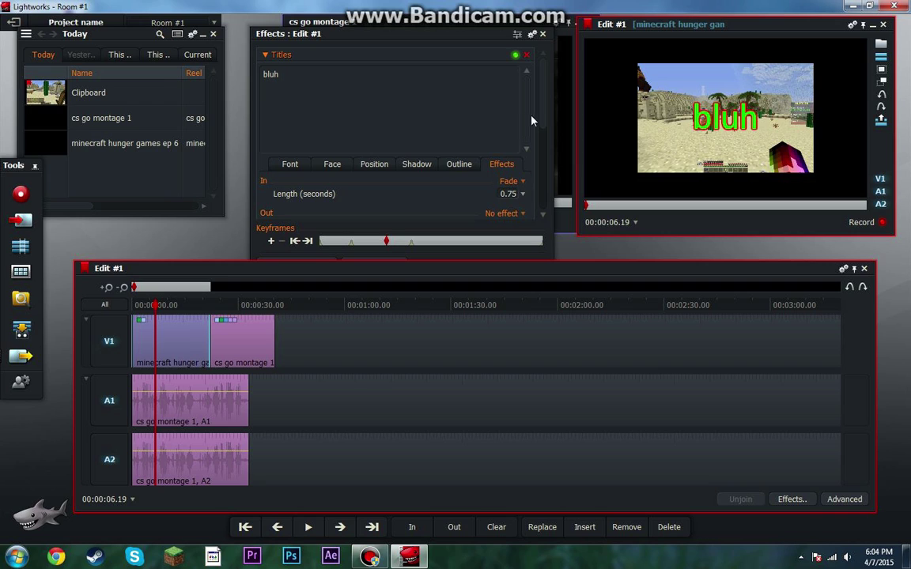
scroll(558, 137, down, 3)
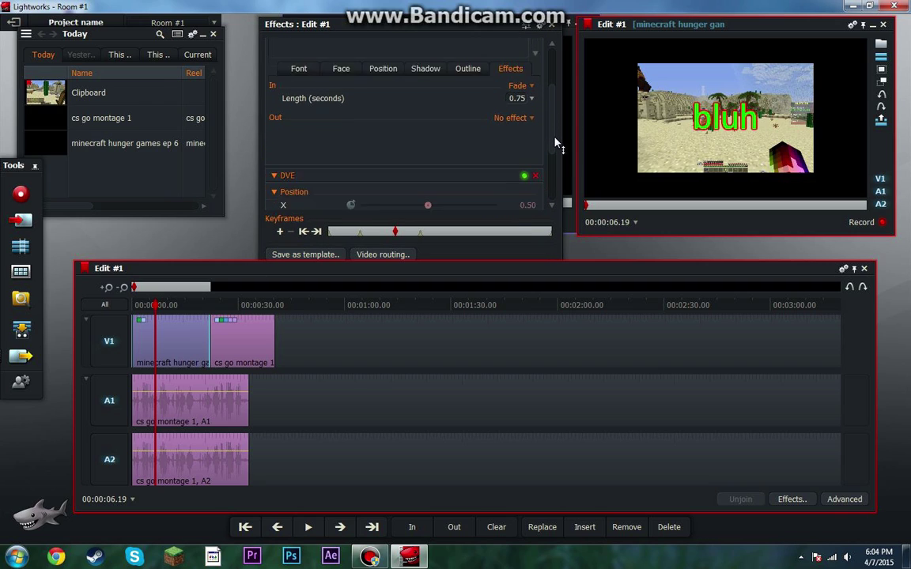
scroll(563, 140, up, 2)
click(529, 124)
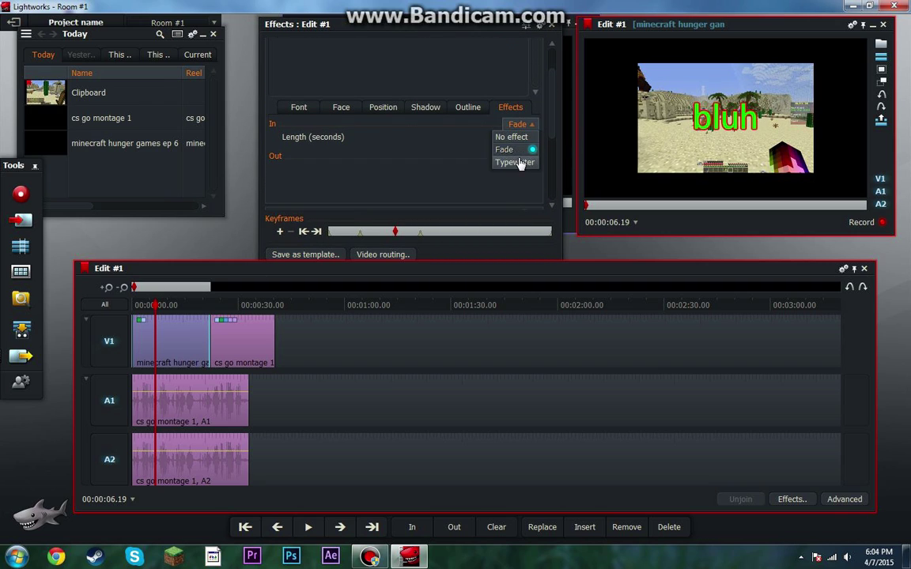
Set the title's In effect to Typewriter at 10 frames per character and preview it.
click(515, 162)
click(145, 320)
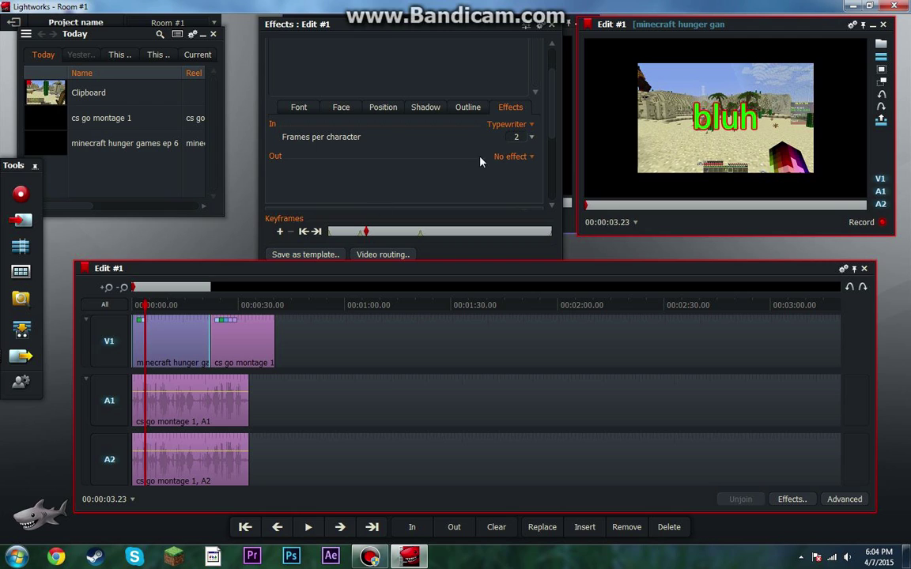
click(530, 137)
click(509, 267)
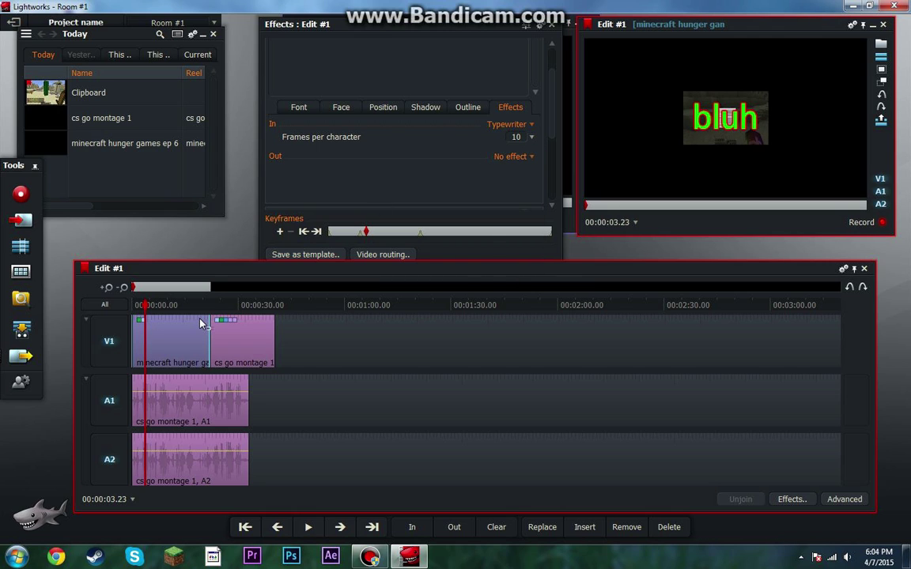
key(Home)
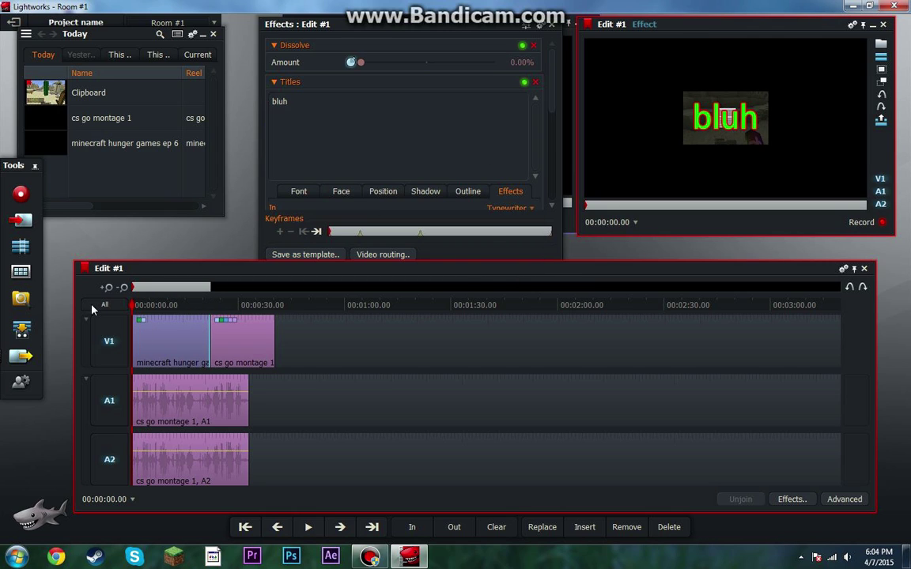
key(space)
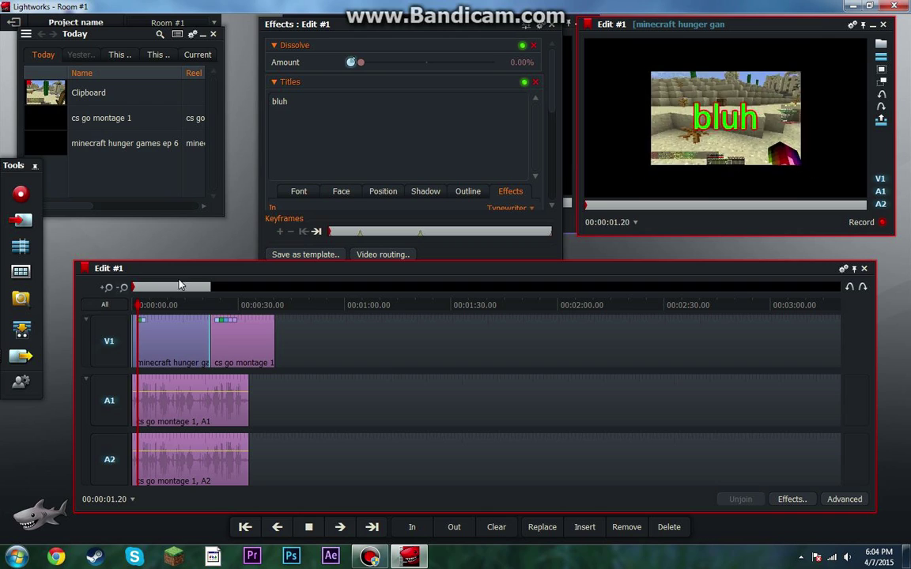
key(space)
Make the title fade out over 0.75 seconds at the end.
scroll(420, 202, down, 1)
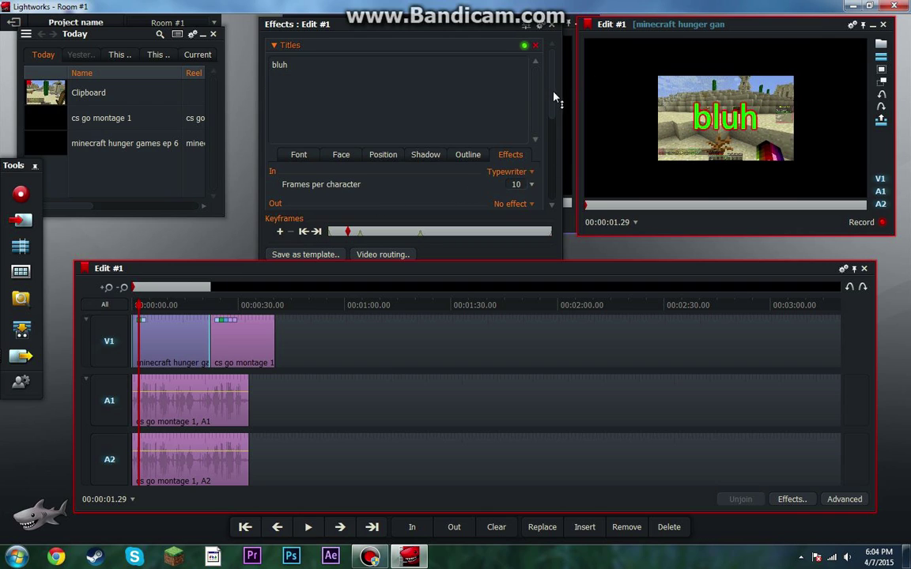
scroll(552, 103, down, 2)
click(501, 131)
click(499, 156)
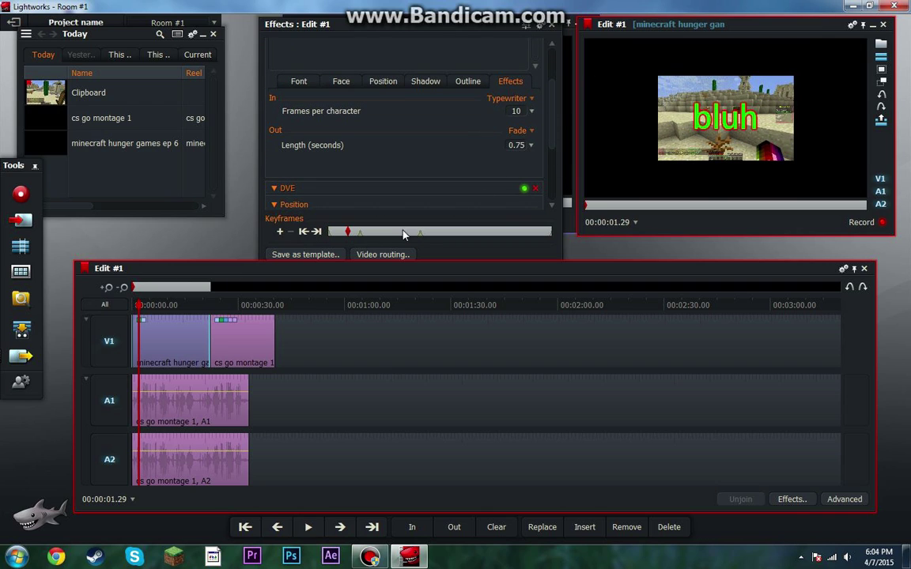
drag(197, 305, 212, 309)
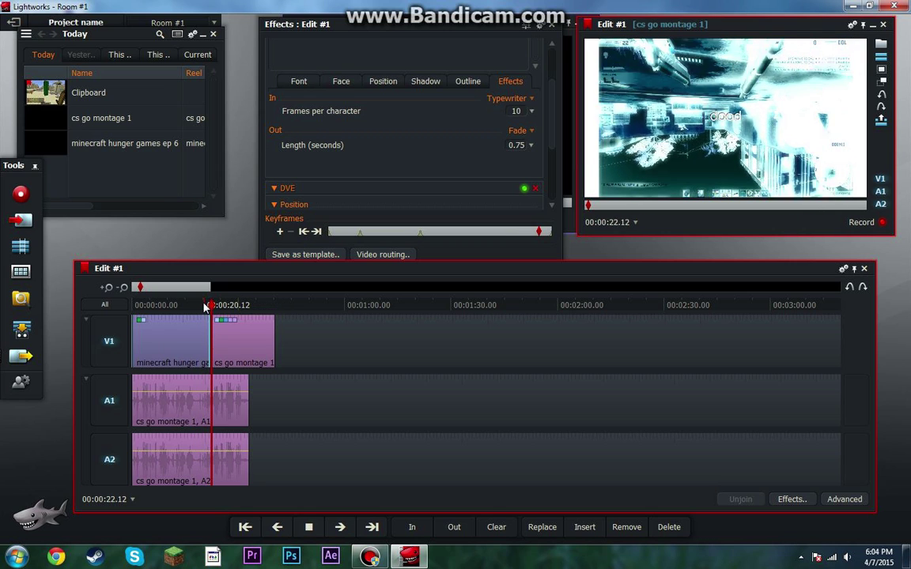
Nudge the bluh title slightly to the right and close the title settings.
scroll(441, 140, down, 3)
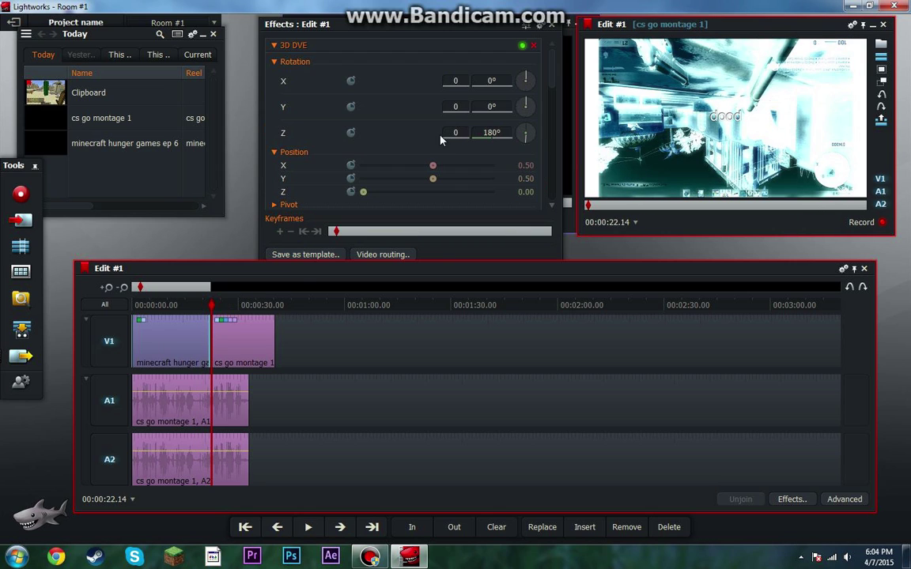
click(163, 333)
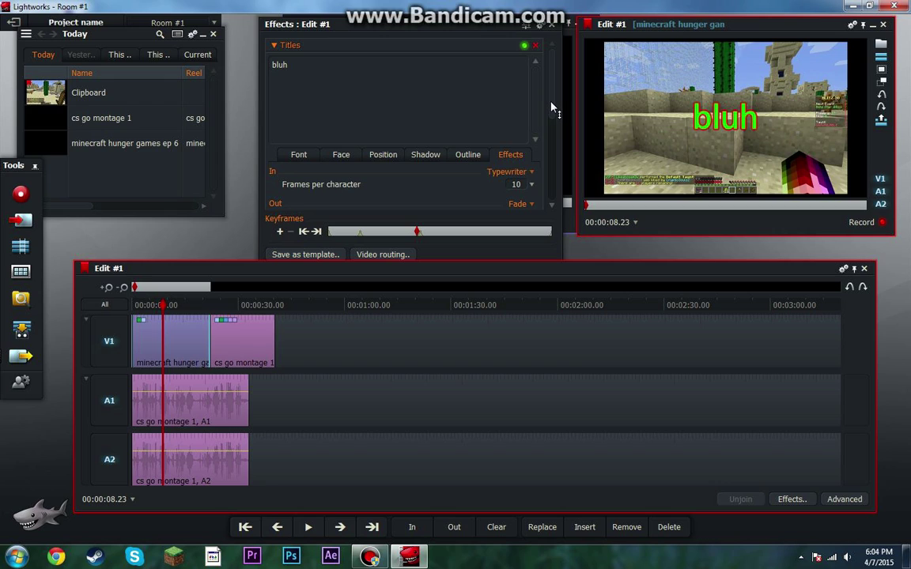
scroll(551, 111, down, 1)
scroll(444, 136, up, 1)
drag(719, 127, 735, 129)
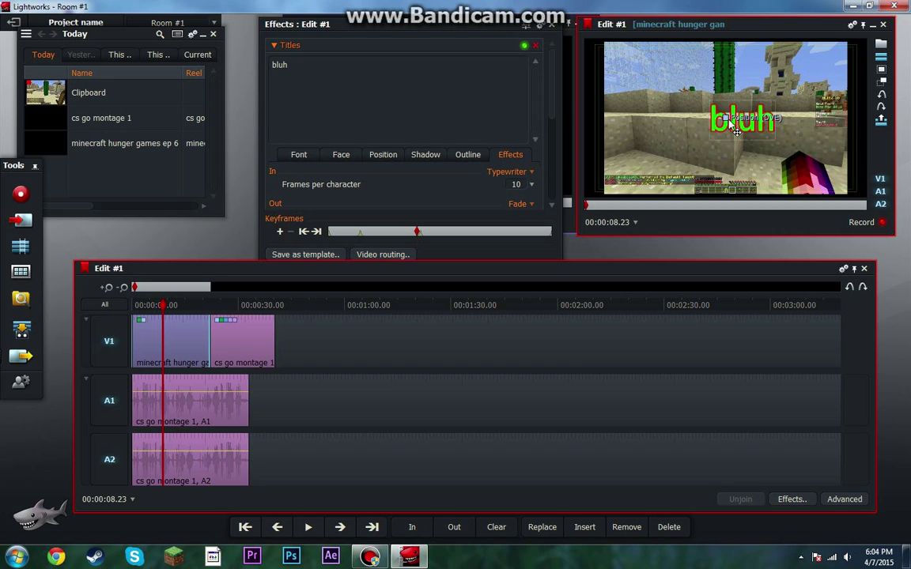
click(474, 155)
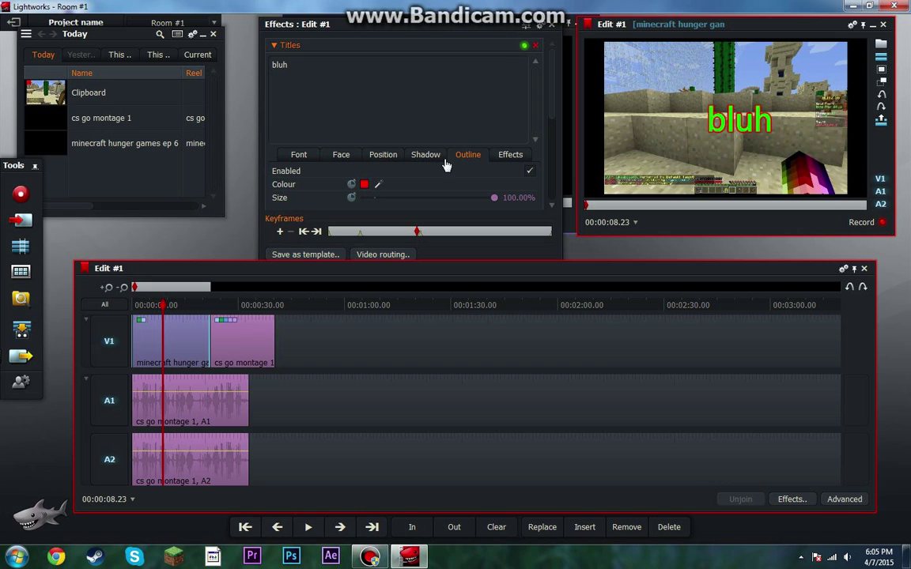
click(553, 25)
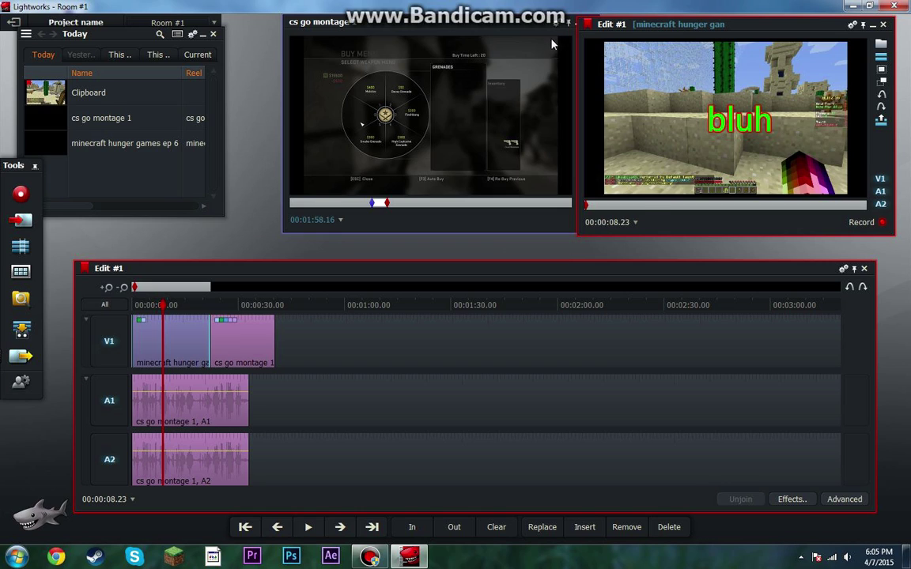
Browse the full list of Audio effects in the Add Effects browser.
click(790, 499)
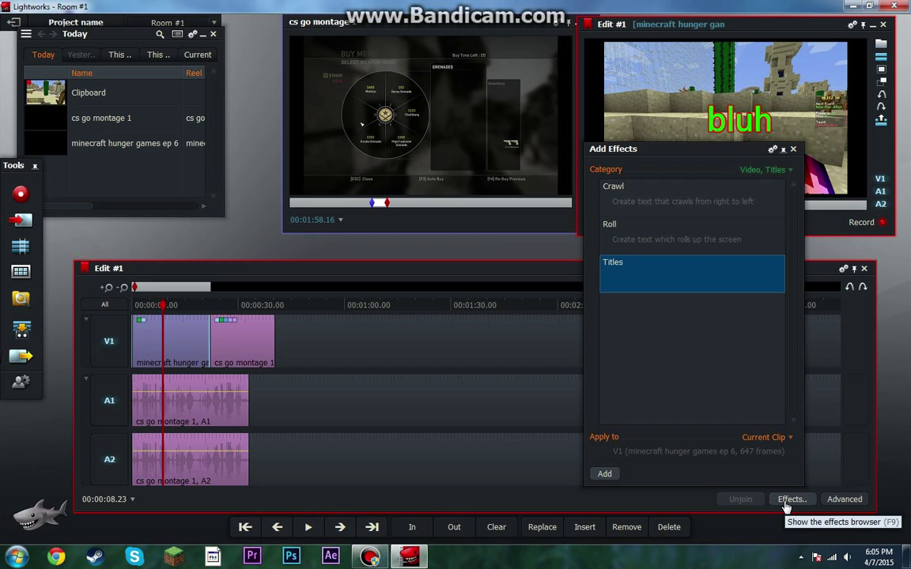
click(765, 169)
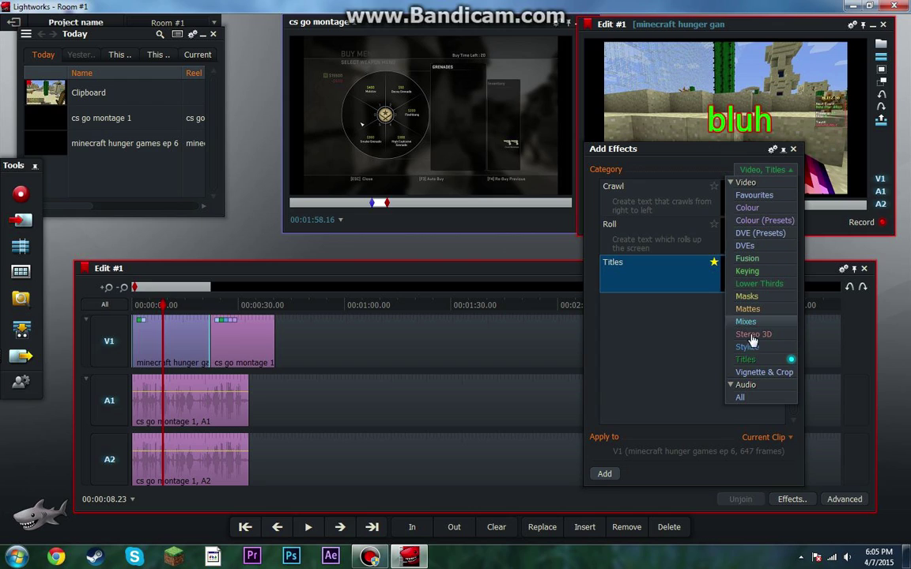
click(756, 399)
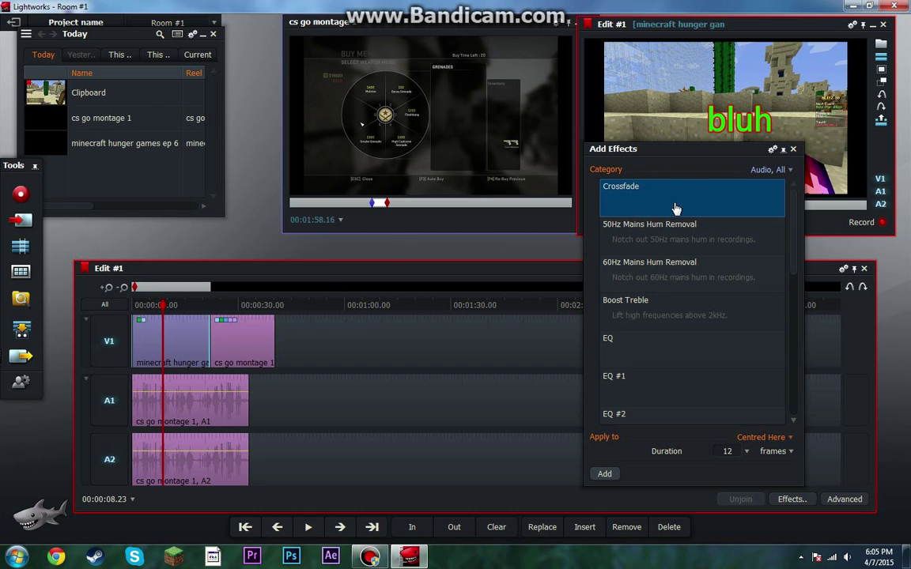
scroll(677, 282, down, 5)
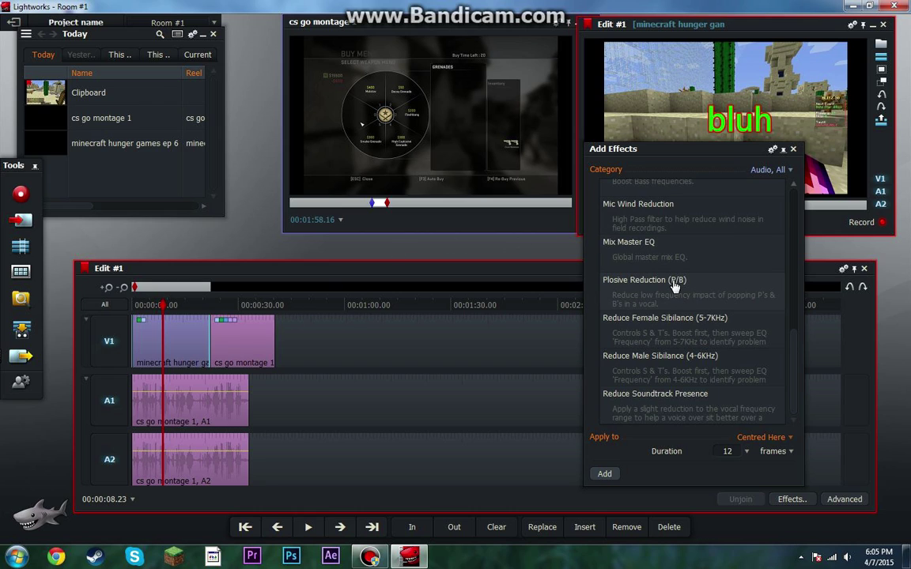
scroll(670, 361, up, 5)
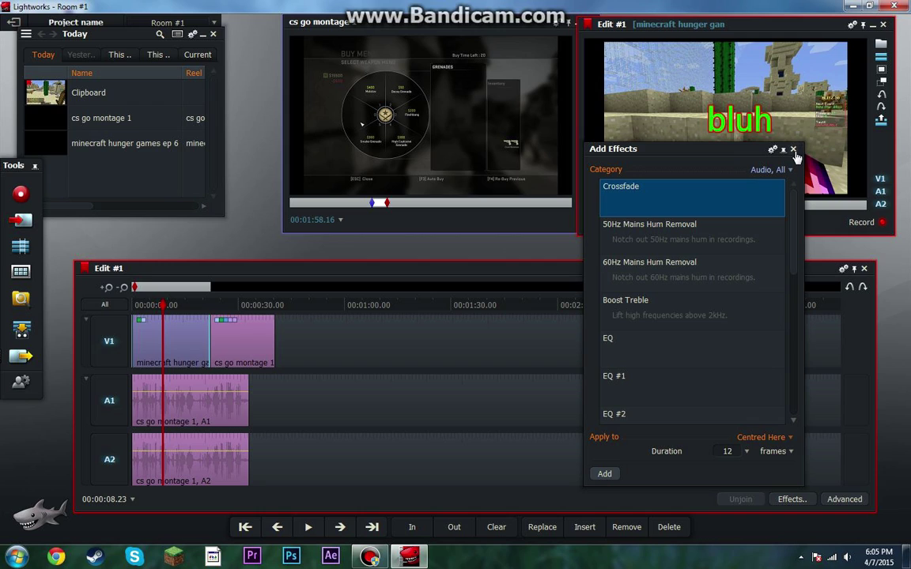
Close the effects browser, scrub to about 20 seconds and bring up the media import window.
click(794, 150)
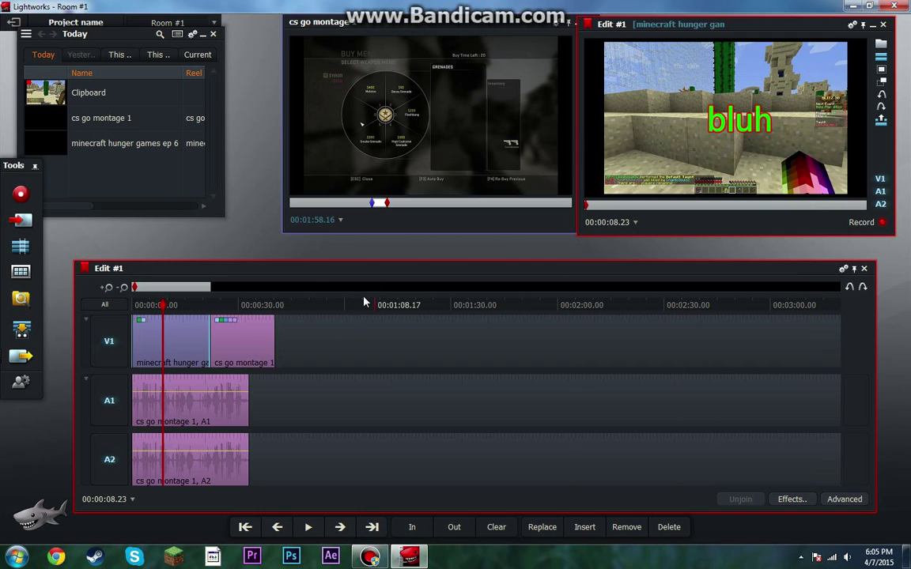
drag(211, 305, 203, 360)
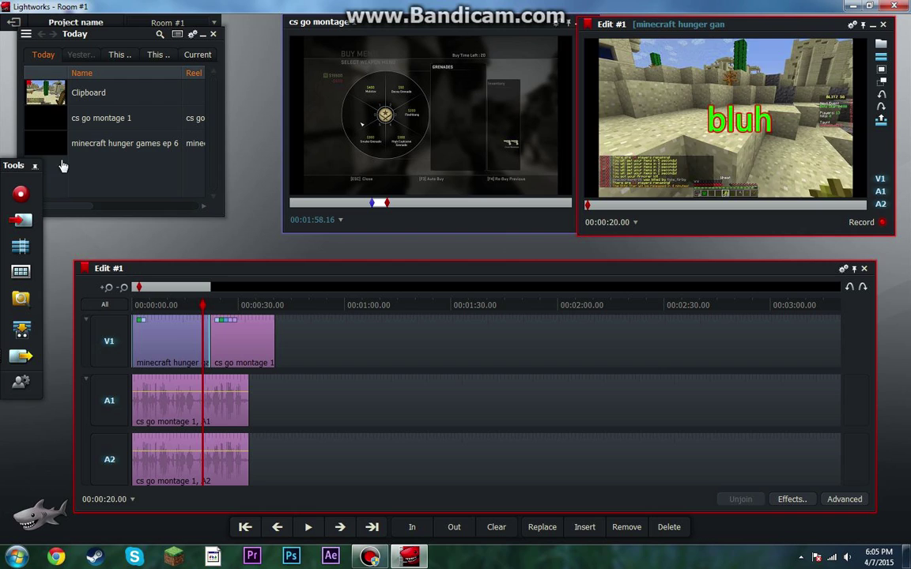
click(22, 222)
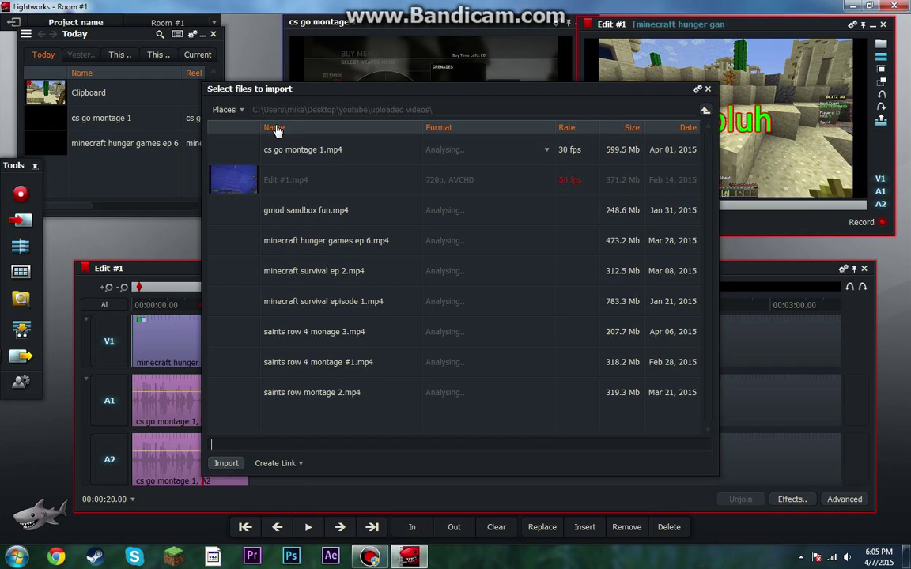
Import illuminati confirmed.mp3 from the Desktop sound effects folder and dismiss the import report.
click(232, 112)
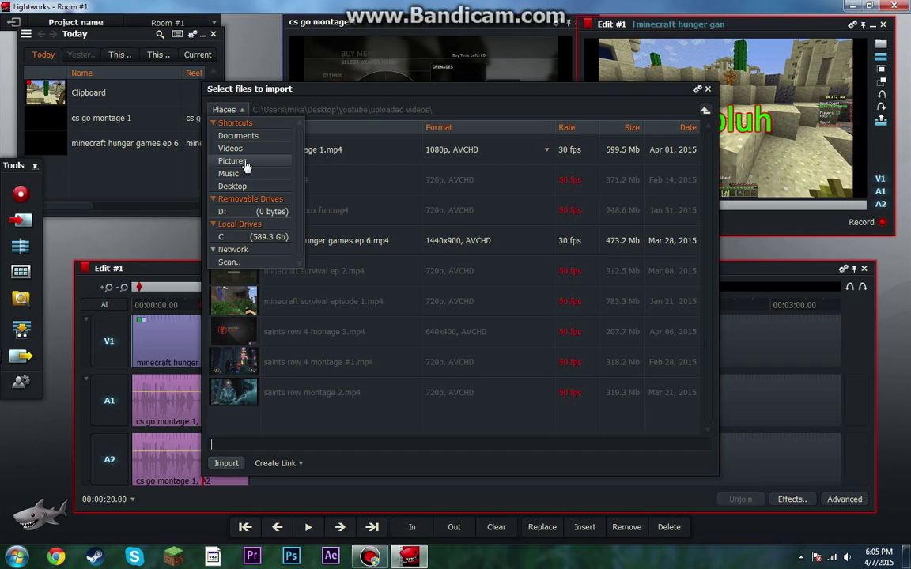
click(236, 186)
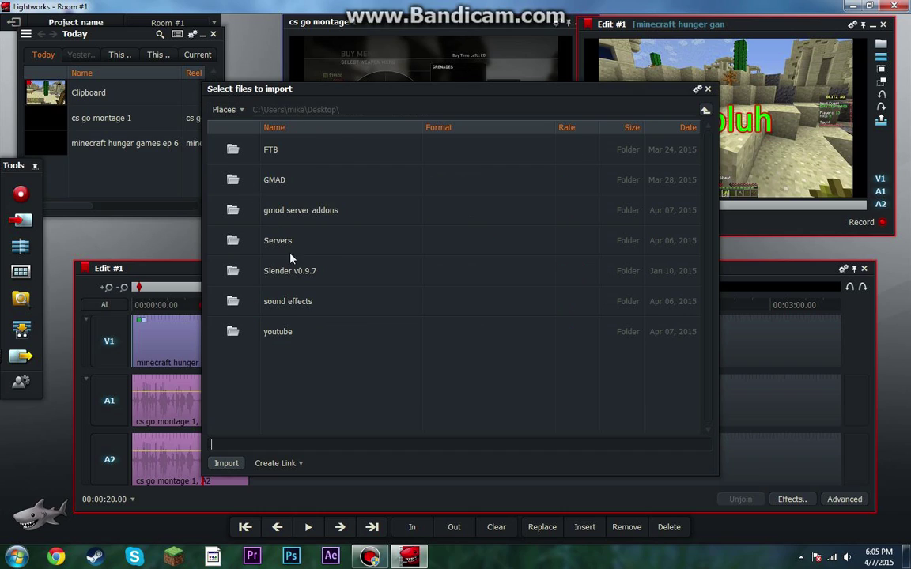
double_click(239, 308)
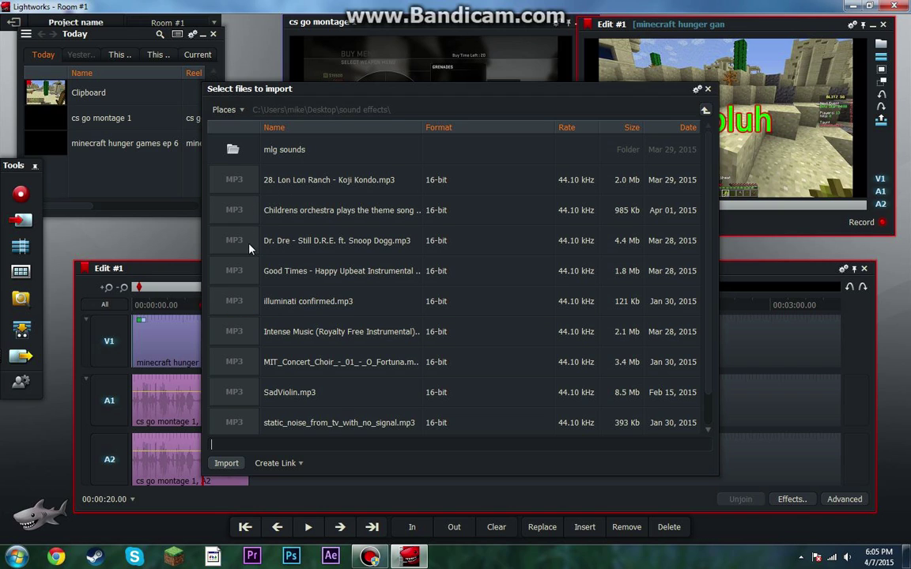
click(250, 300)
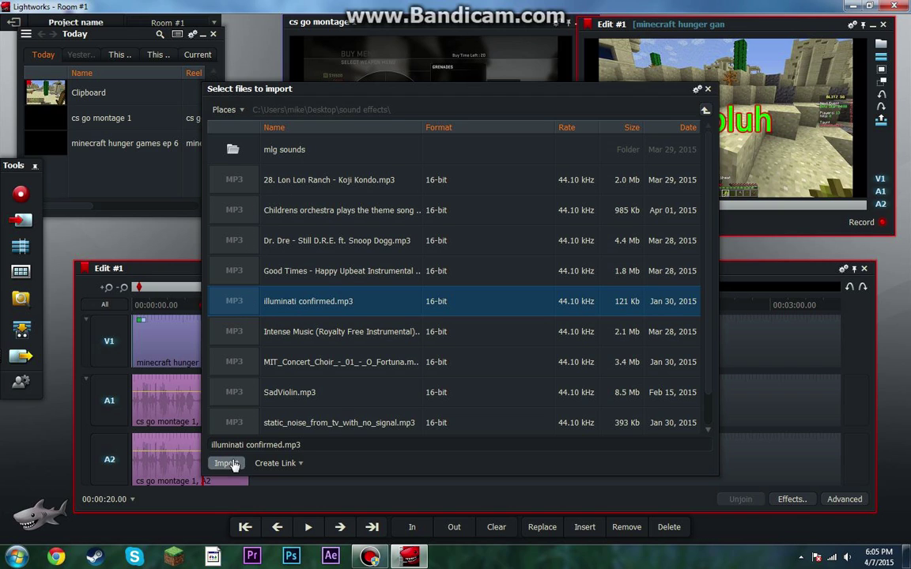
click(226, 463)
click(167, 226)
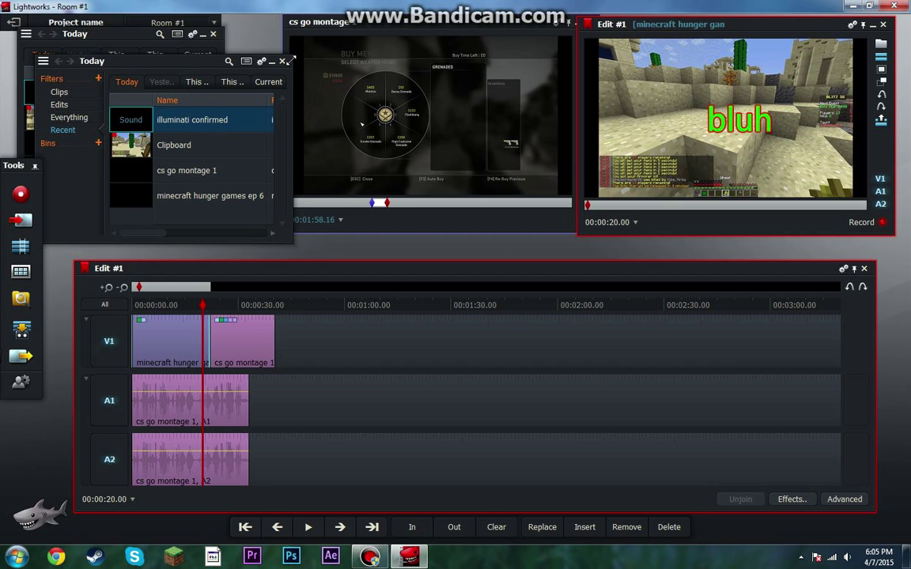
Close the duplicate bin and cs go montage 1 viewer, and load the illuminati confirmed clip in a viewer.
click(283, 62)
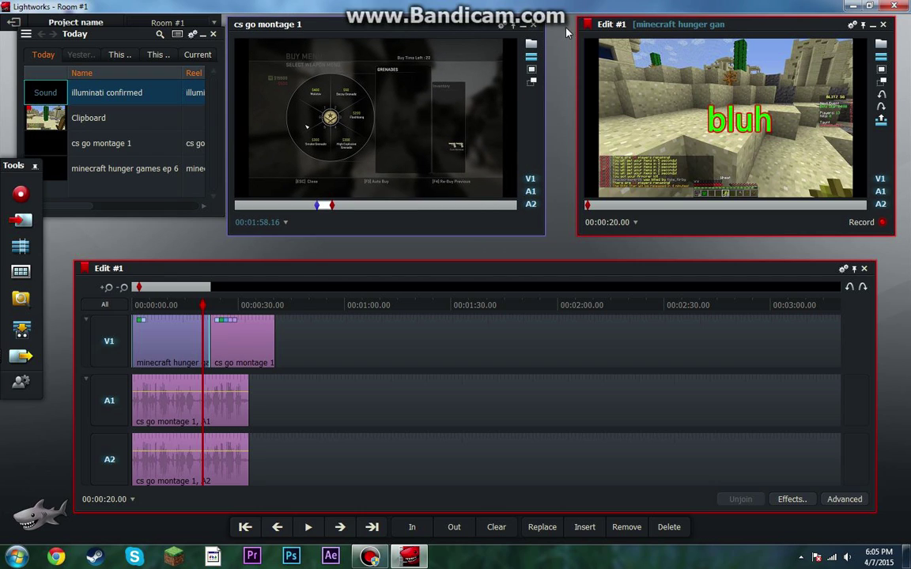
click(514, 26)
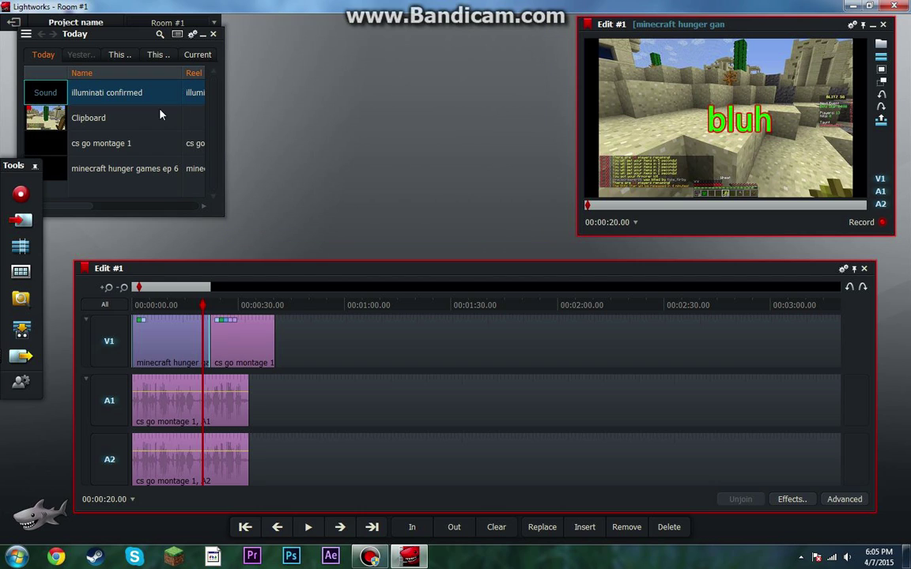
double_click(47, 93)
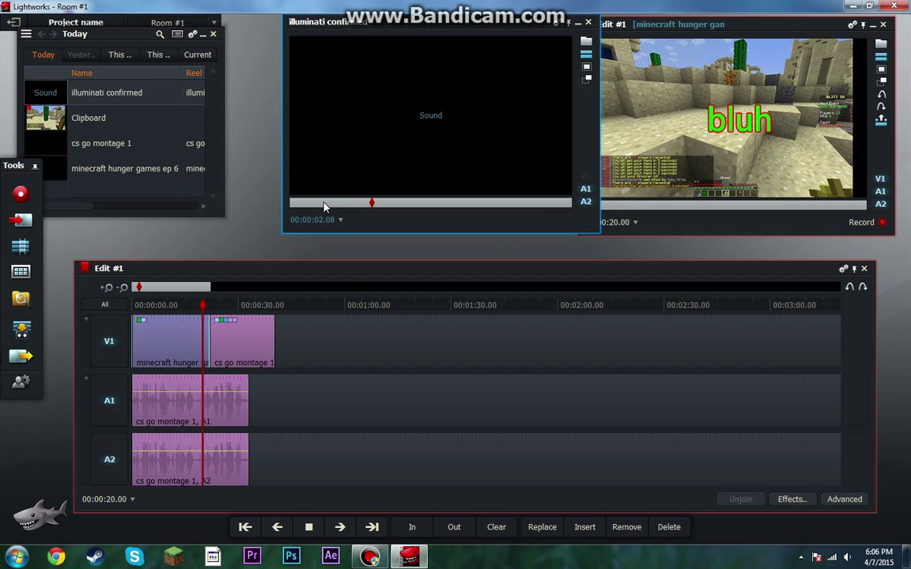
Preview the sound clip to about 00:00:05.04 and return the edit to its beginning.
key(space)
drag(324, 206, 245, 201)
drag(322, 202, 478, 202)
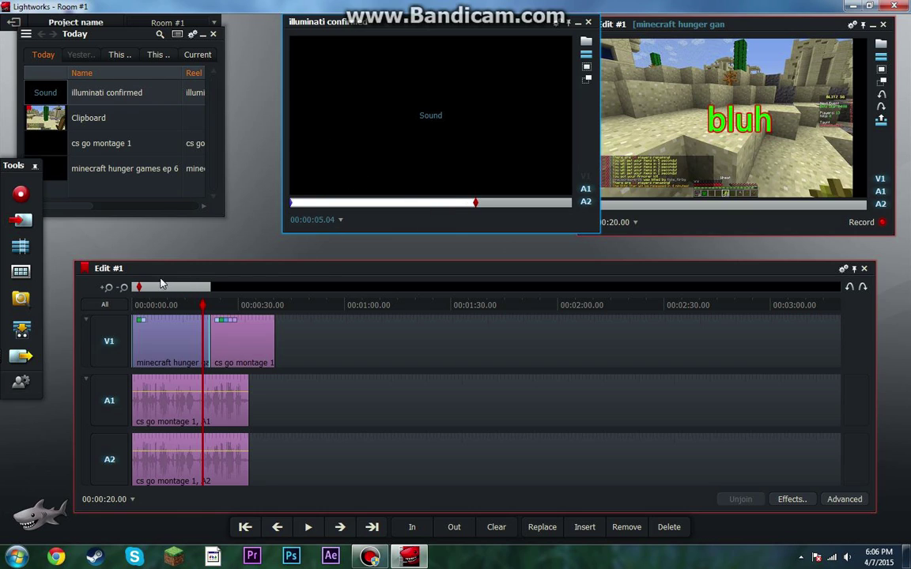
drag(162, 274, 63, 285)
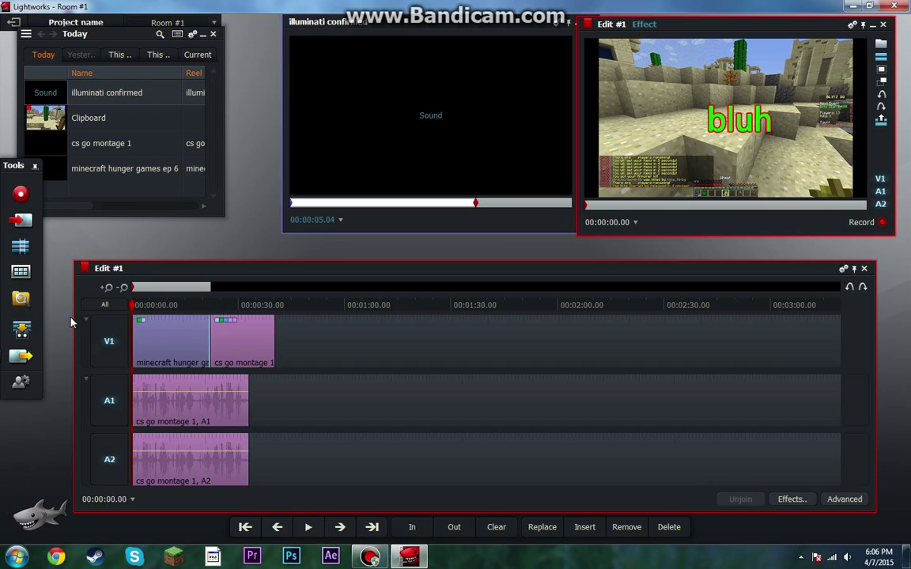
Try toggling the V1 track and clear the opening audio on A1 and A2.
click(110, 341)
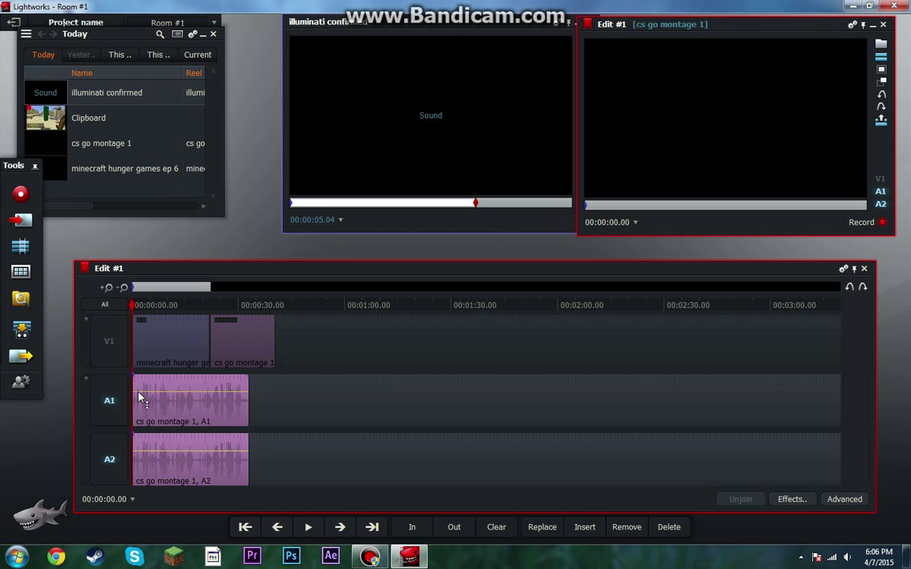
click(110, 341)
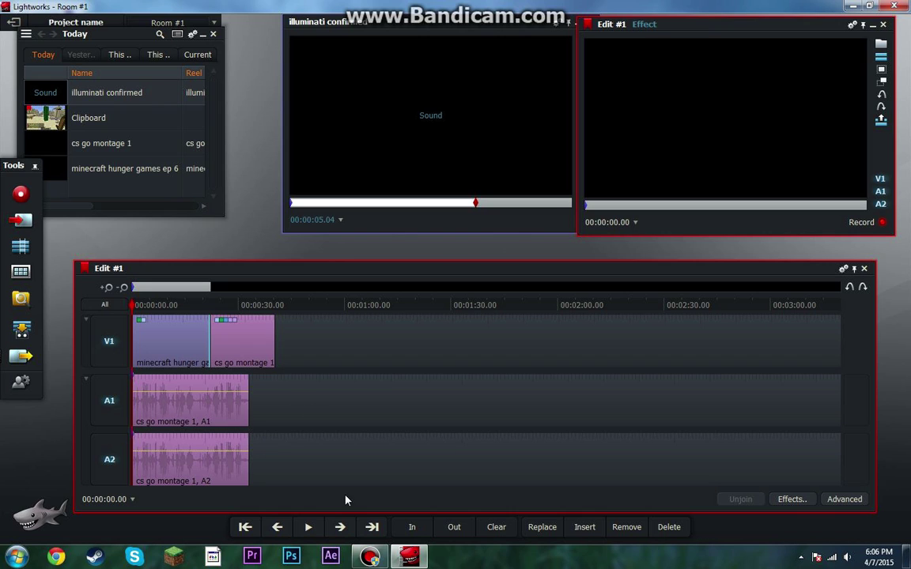
click(371, 527)
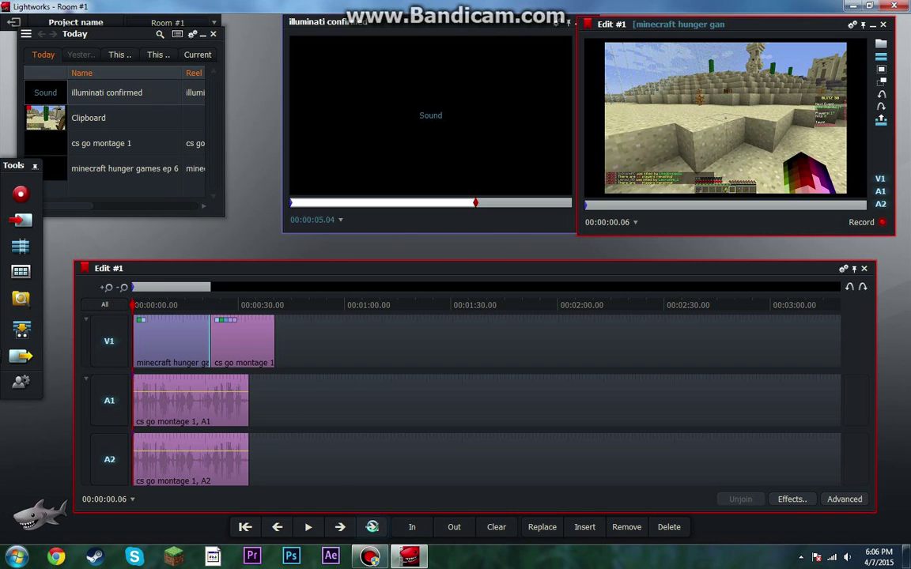
click(373, 527)
click(210, 474)
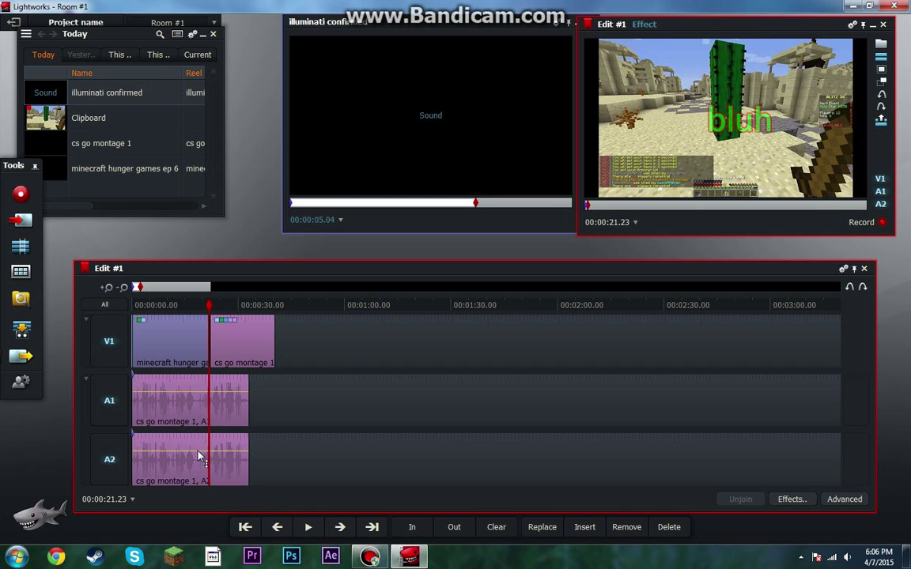
click(110, 342)
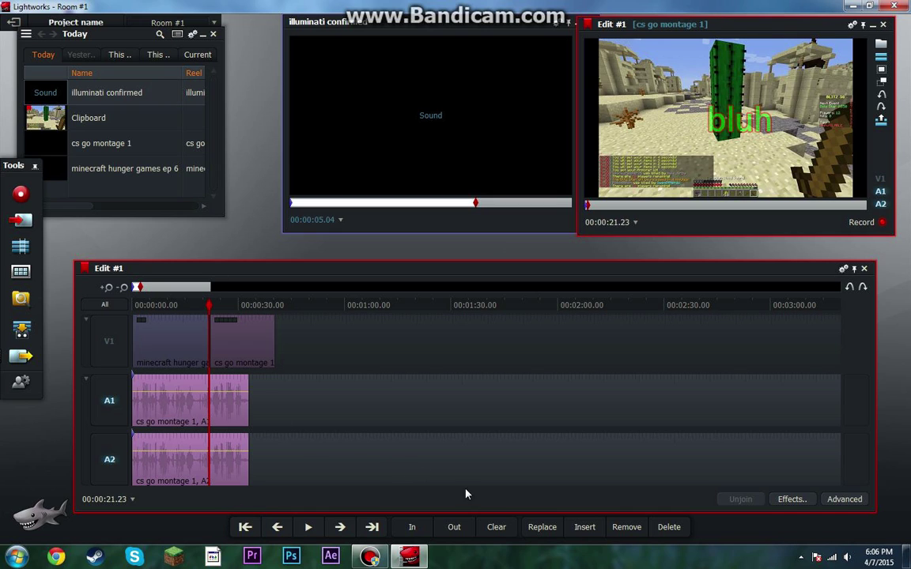
click(627, 527)
With V1 disabled, Replace the illuminati sound onto A1/A2 at the edit's start.
click(101, 343)
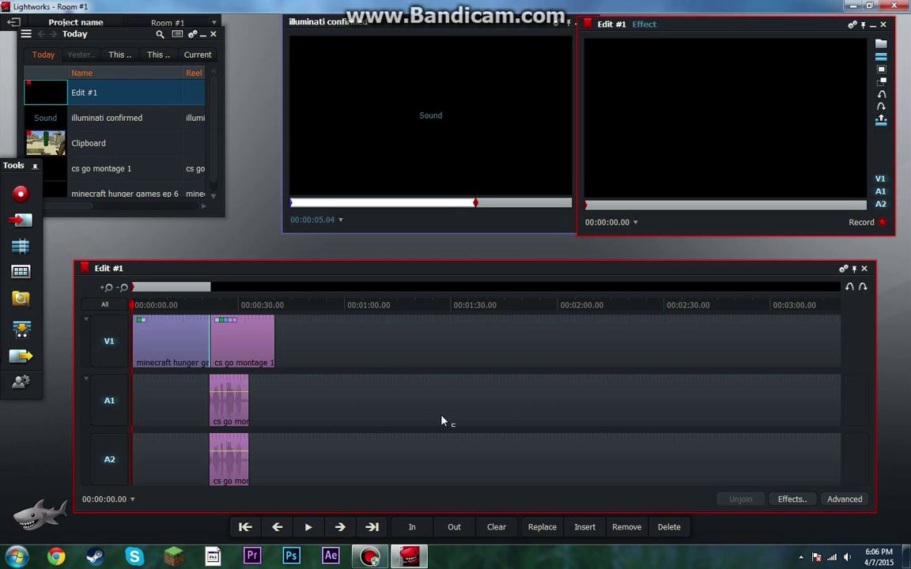
click(173, 303)
drag(143, 303, 108, 290)
click(107, 343)
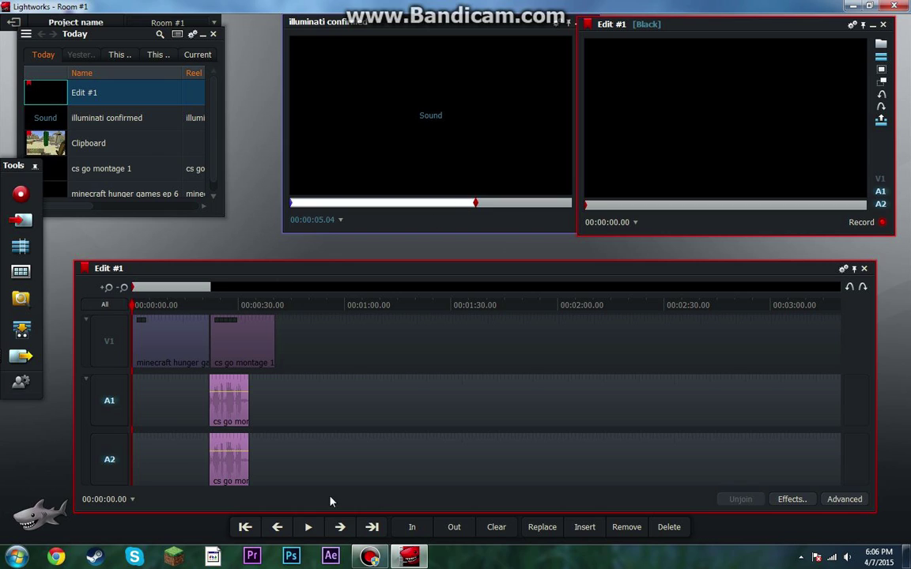
click(544, 528)
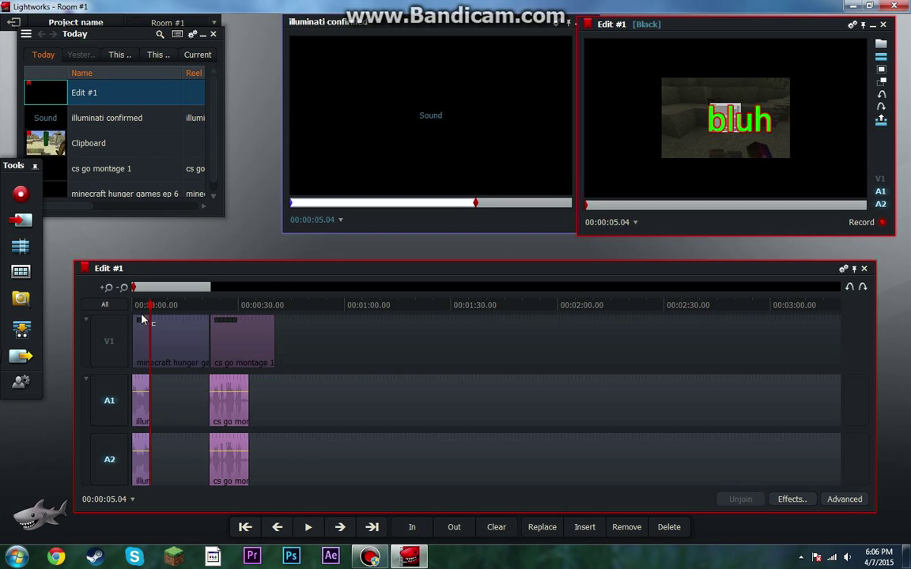
Re-enable V1 and play back the opening of the edit.
click(98, 348)
click(126, 307)
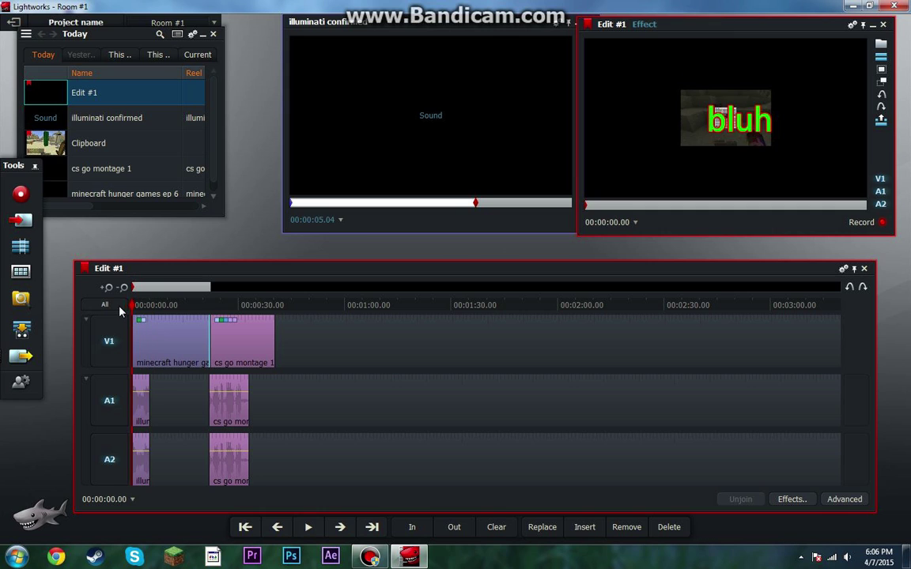
key(space)
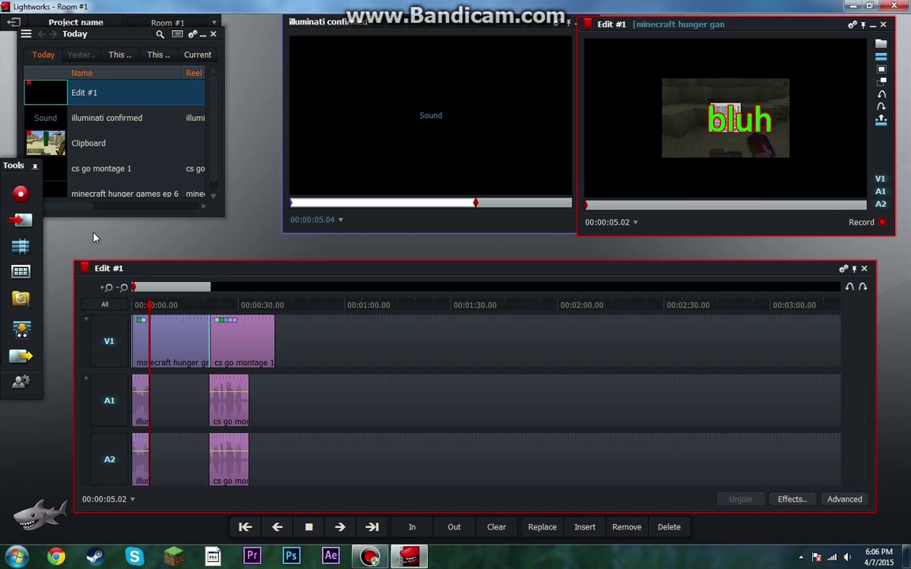
key(space)
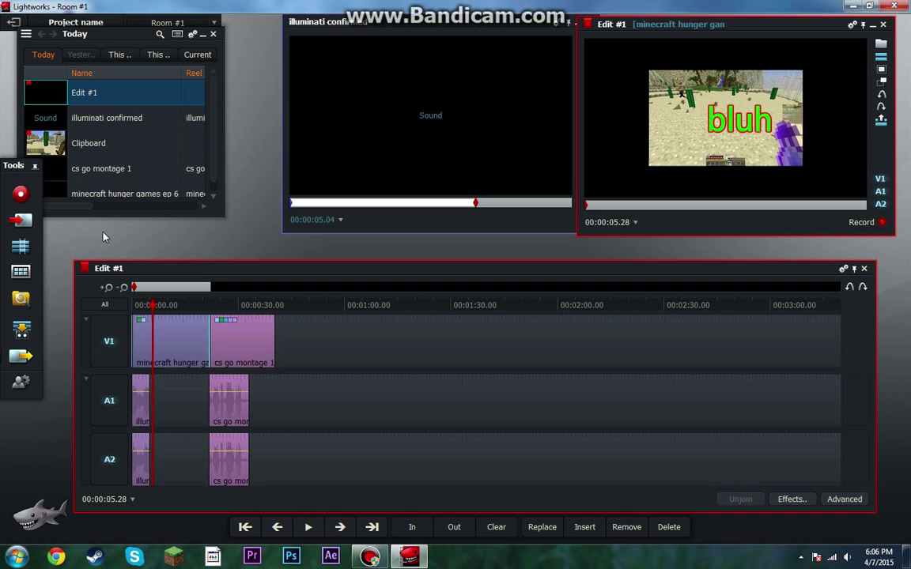
Undo the illuminati placement, Replace it again at the start and replay from the beginning.
click(496, 201)
click(156, 273)
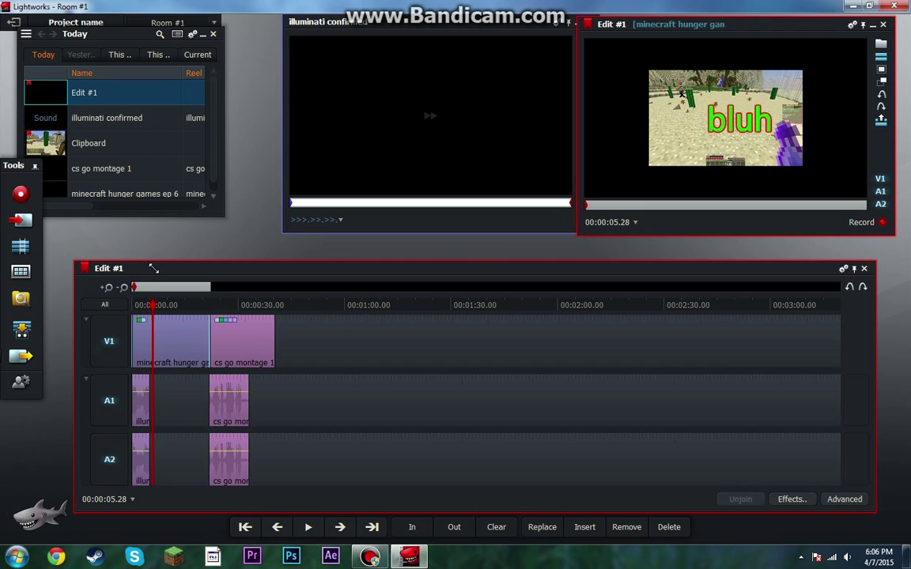
key(ctrl+z)
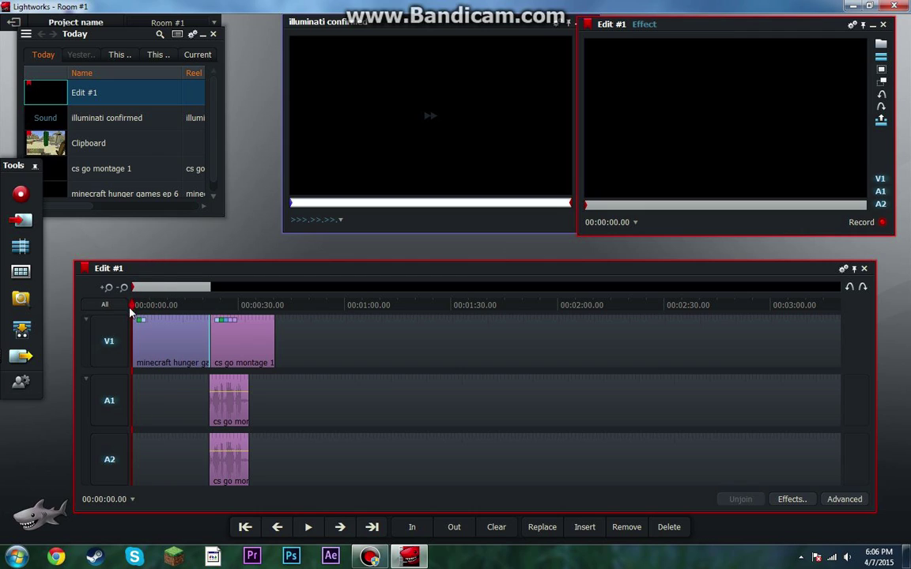
click(541, 526)
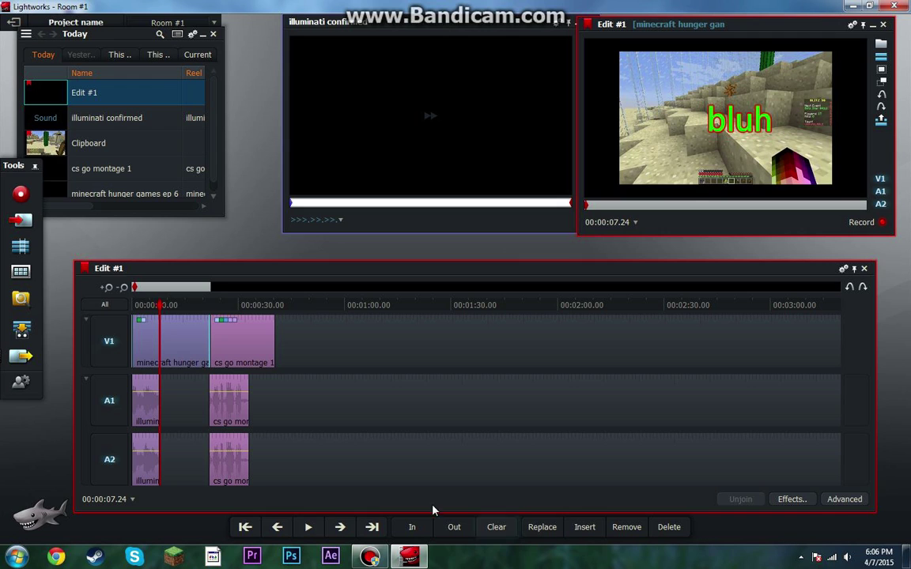
click(133, 287)
key(space)
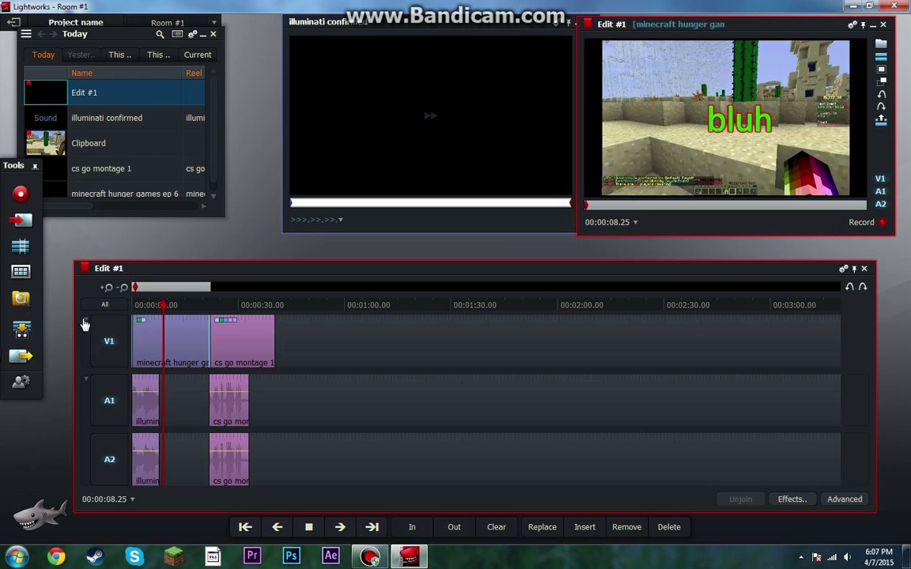
Cut the V1 Minecraft clip into two pieces at 00:00:10.11.
drag(166, 311, 230, 306)
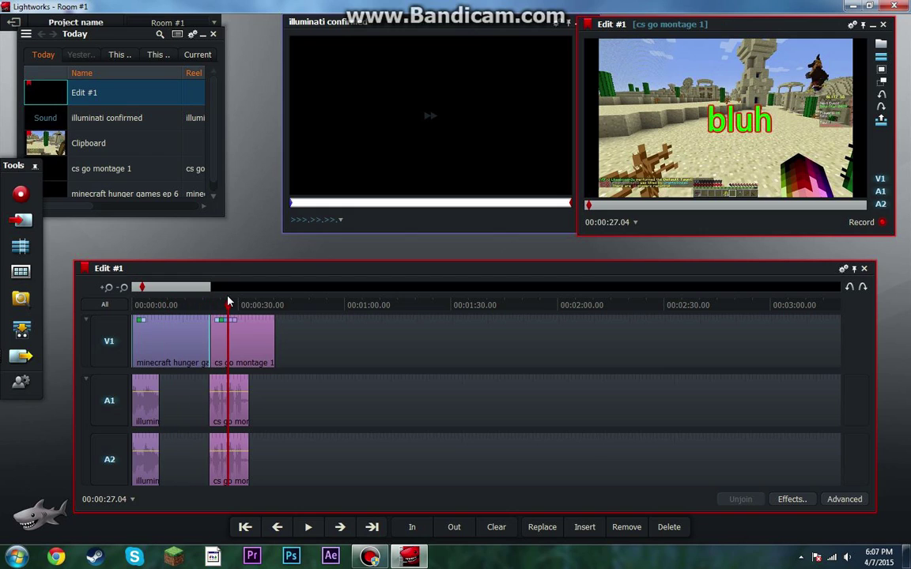
key(space)
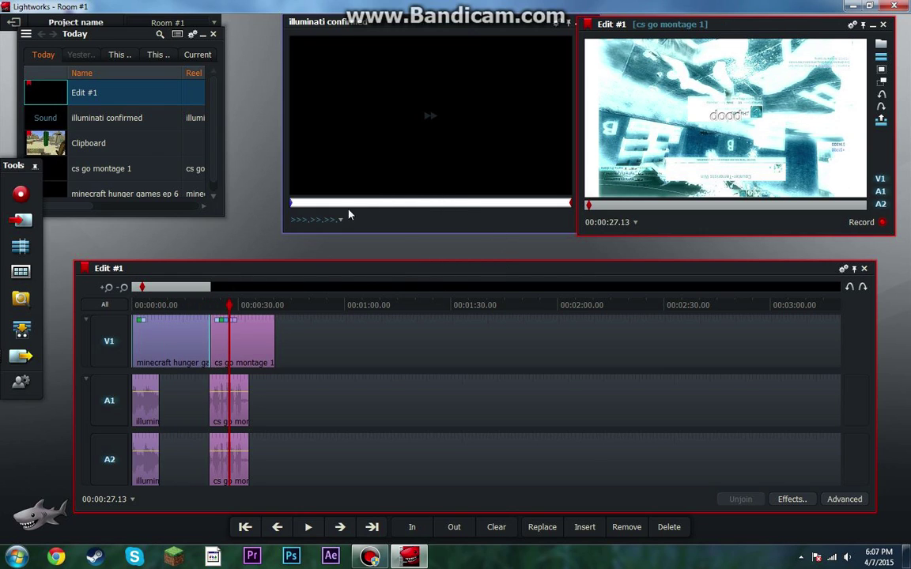
key(space)
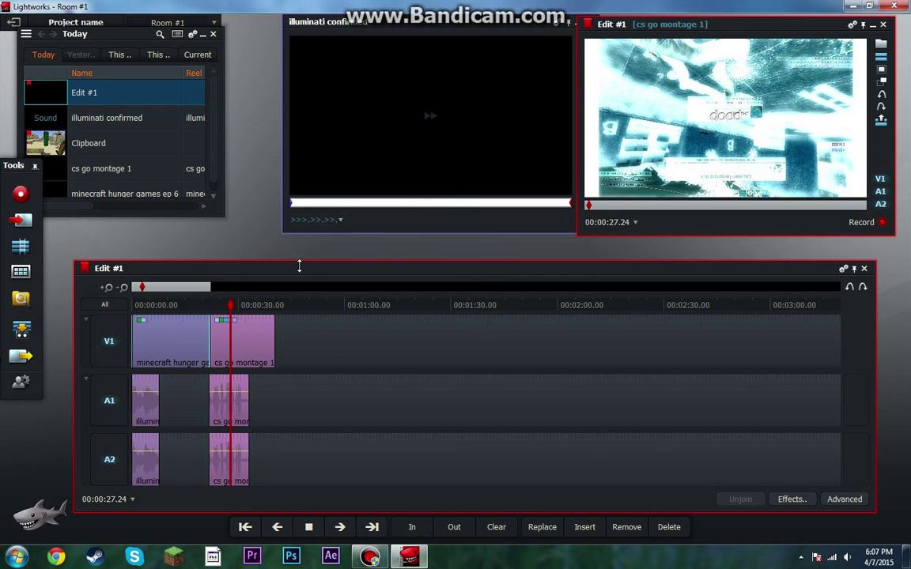
drag(210, 309, 179, 307)
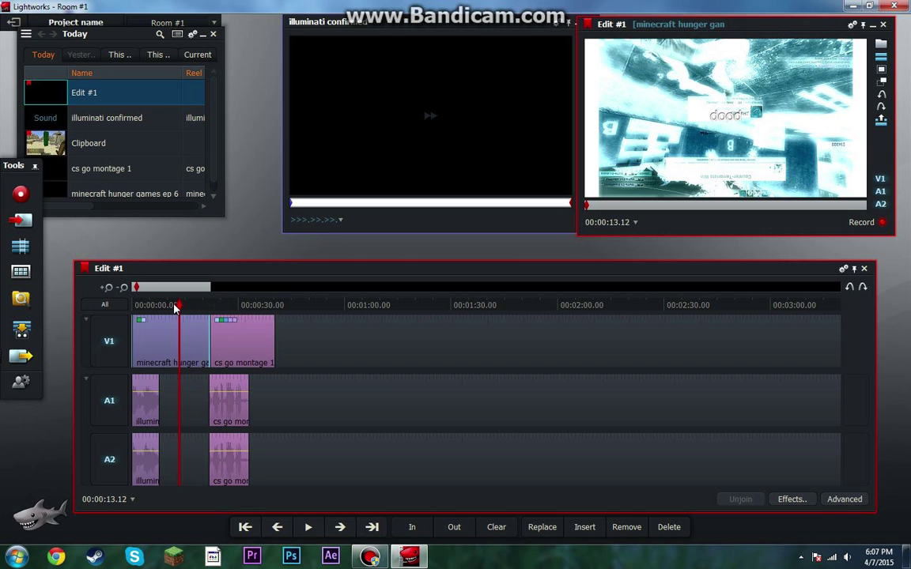
key(space)
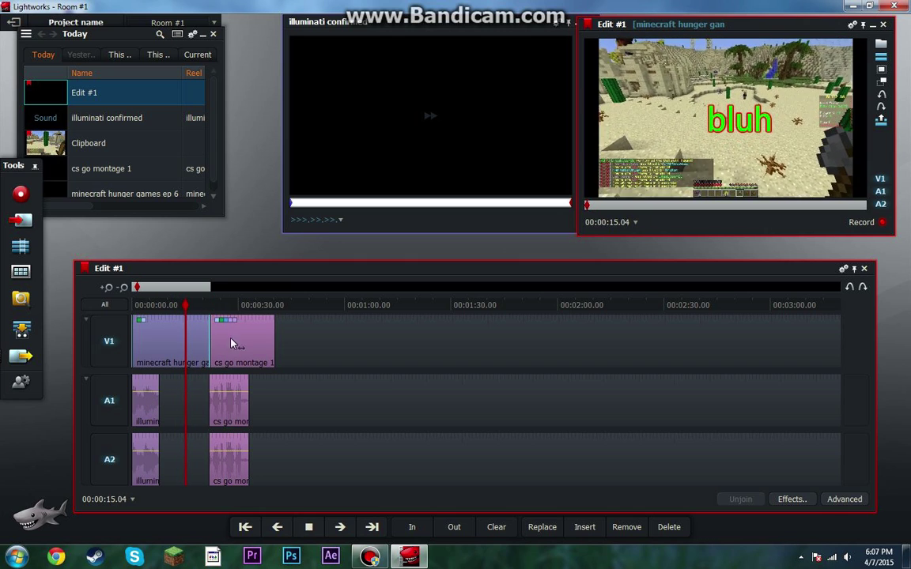
key(space)
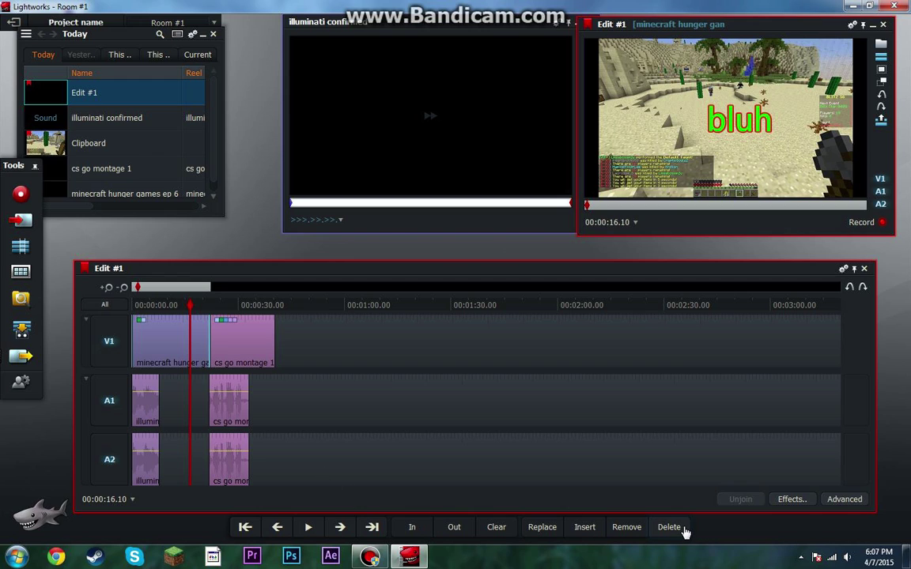
click(168, 305)
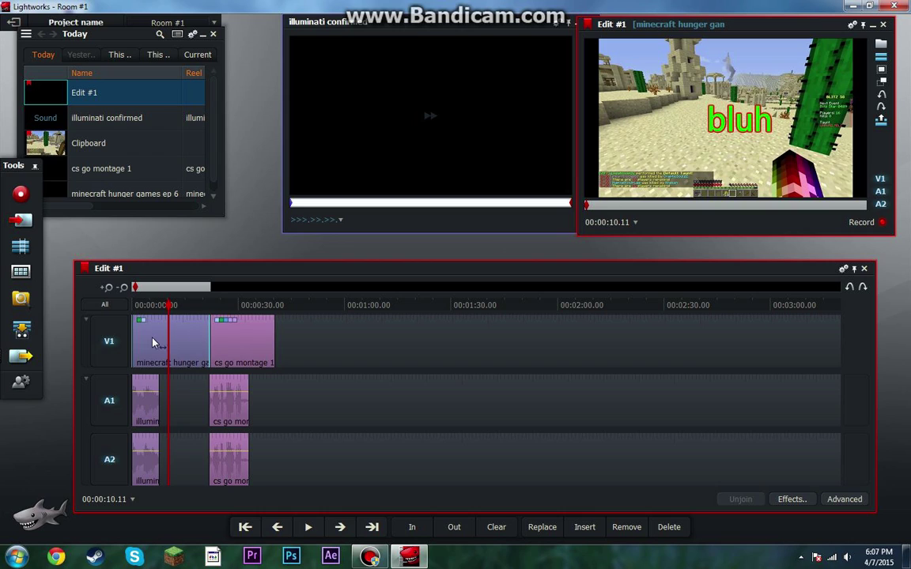
click(677, 533)
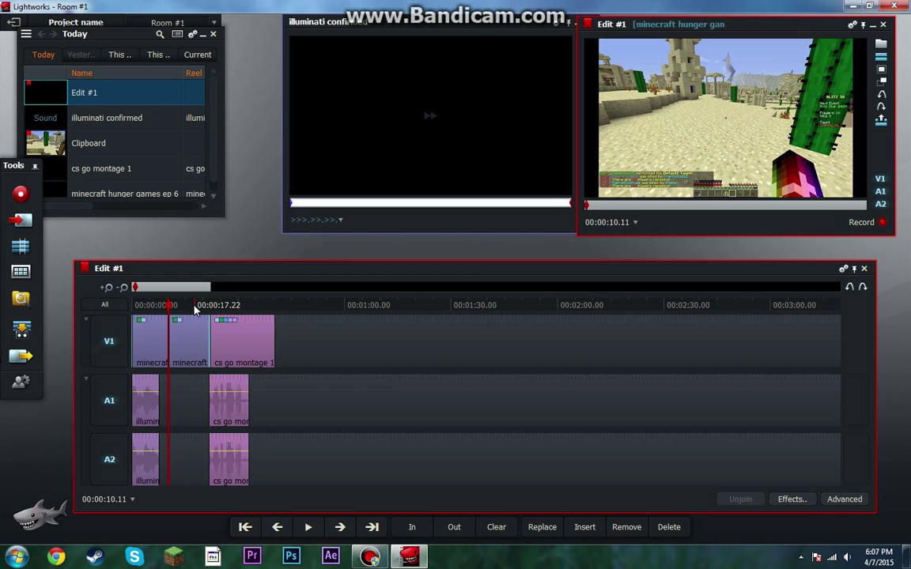
Try deleting a marked part of the cs go montage, then undo it.
drag(195, 310, 260, 310)
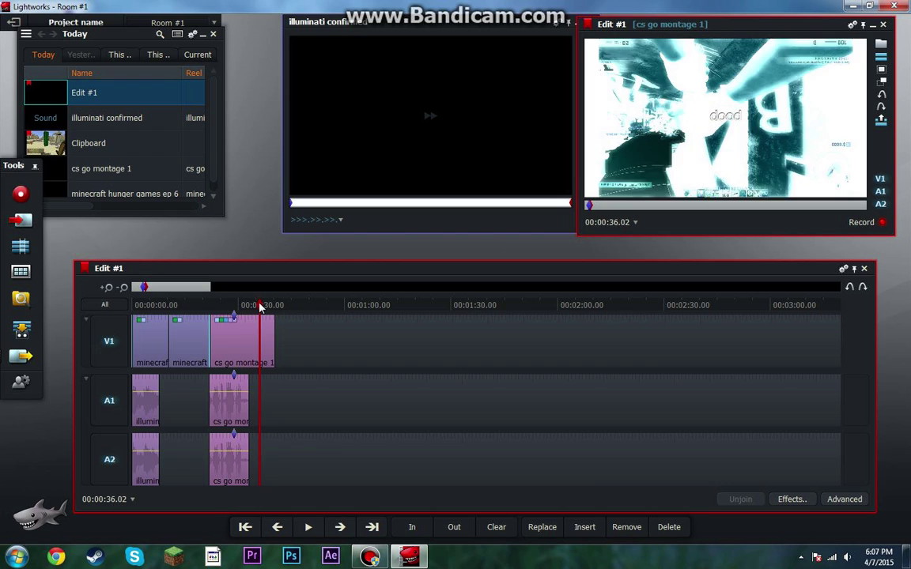
click(669, 527)
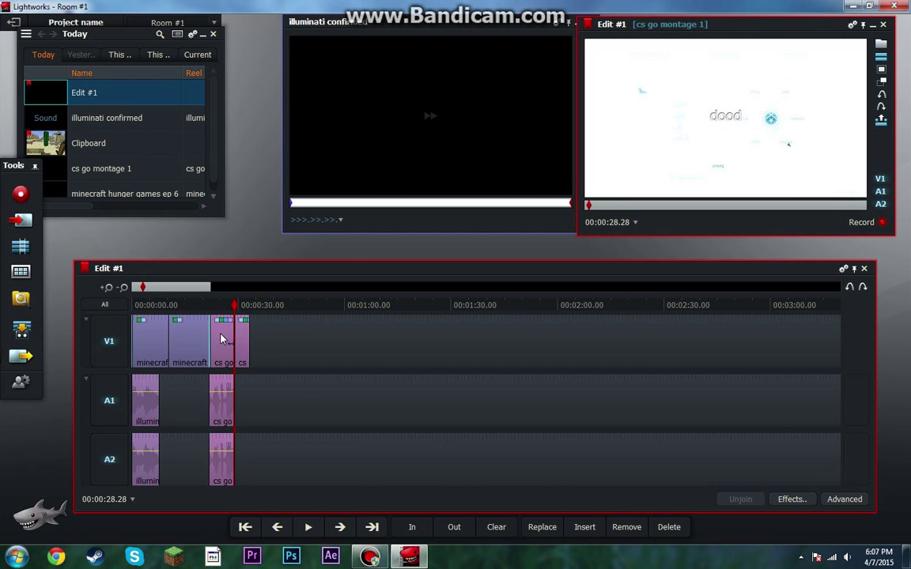
key(ctrl+z)
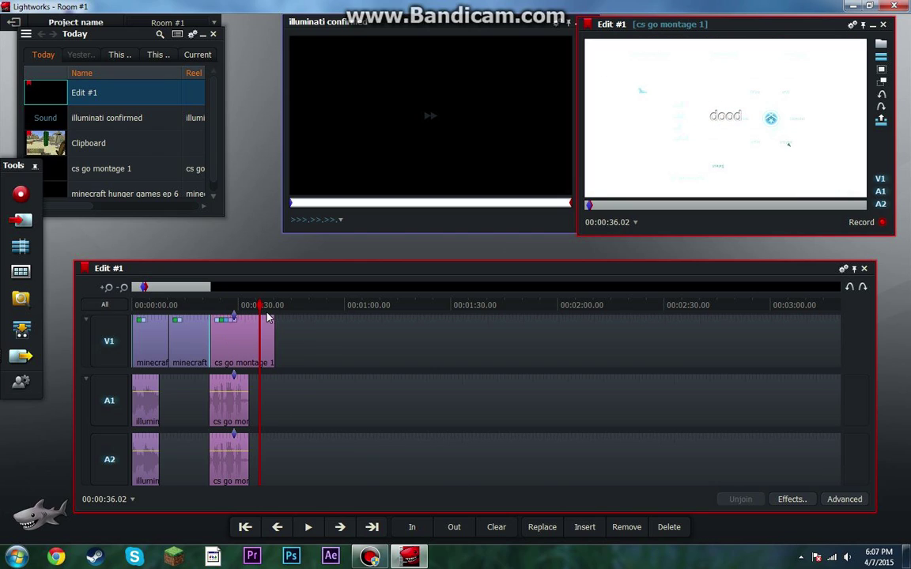
Try removing the clips after a playhead in the Minecraft clip, then undo it.
mouse_move(257, 307)
mouse_down()
mouse_move(219, 309)
mouse_move(241, 308)
mouse_up()
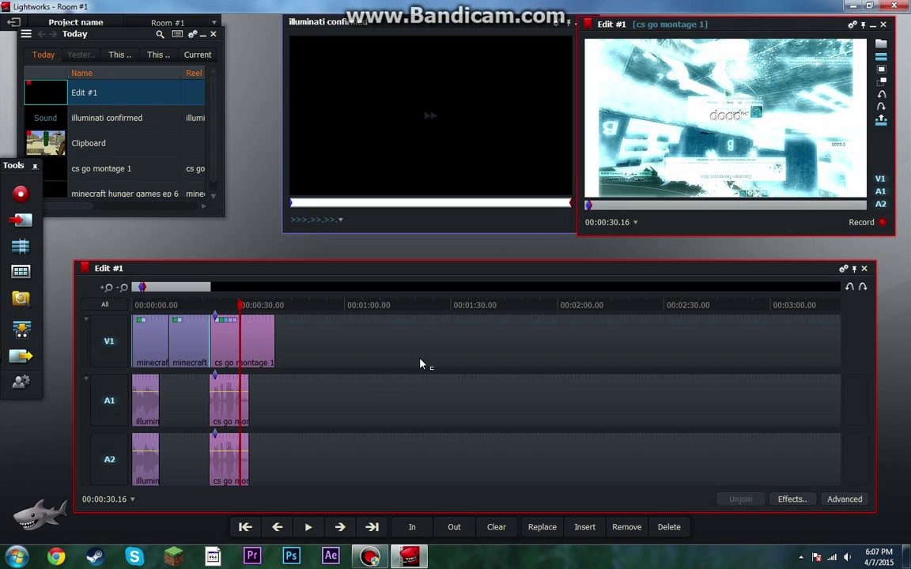
drag(240, 307, 180, 307)
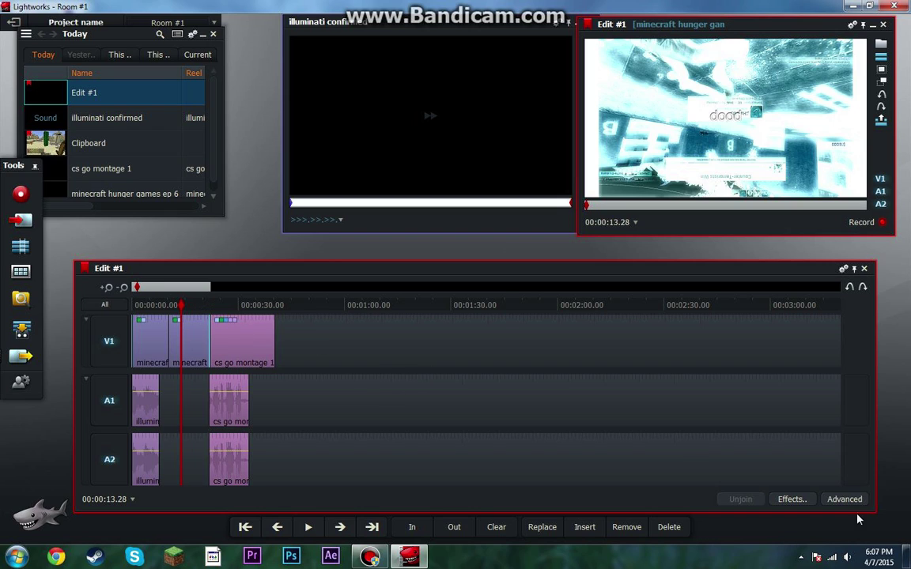
click(624, 527)
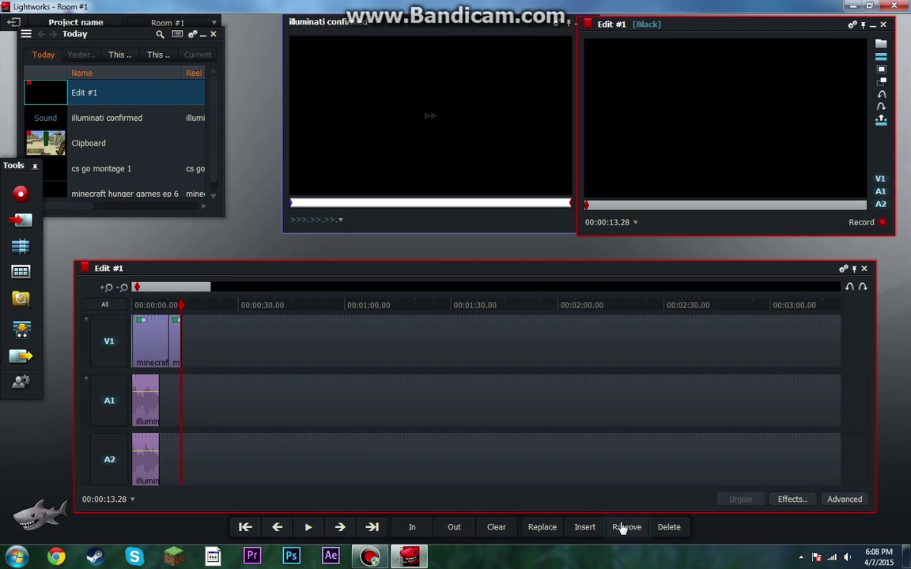
key(ctrl+z)
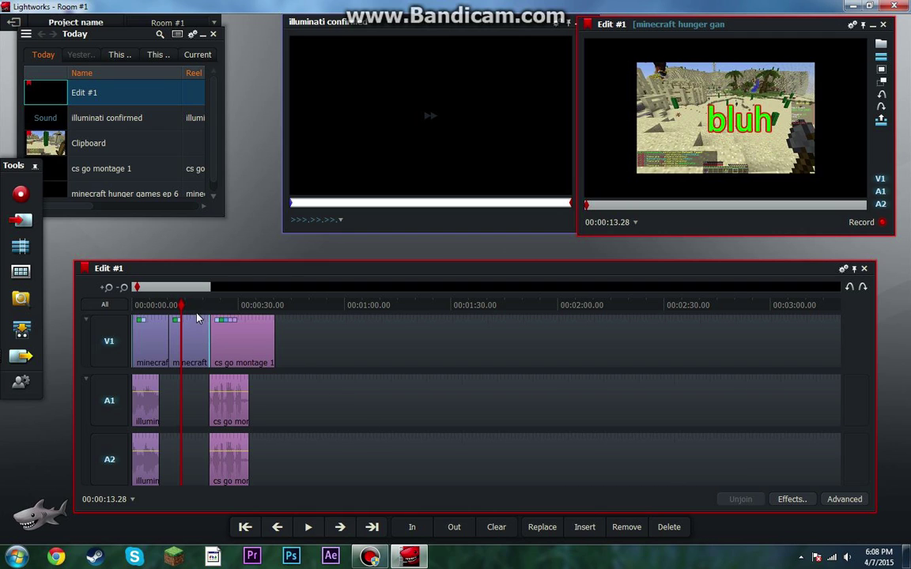
click(221, 315)
drag(221, 315, 177, 306)
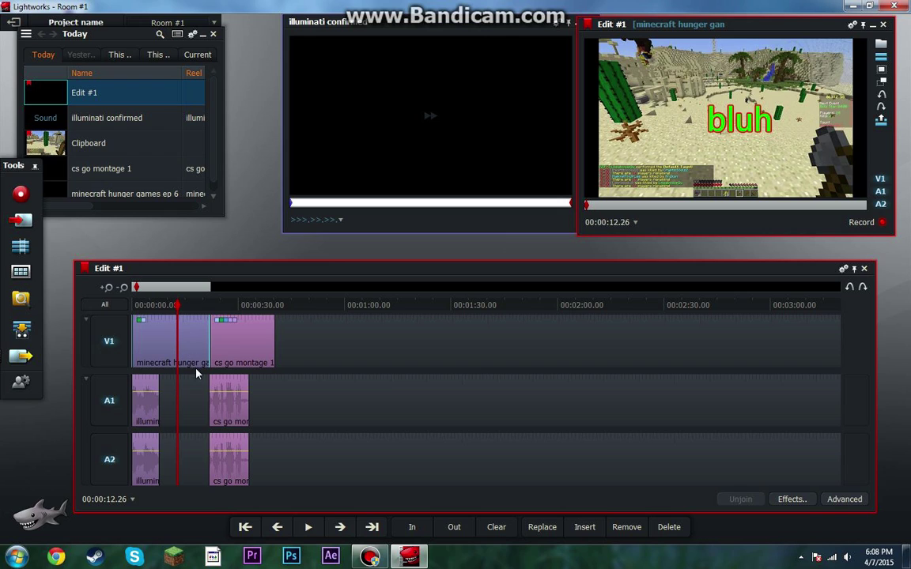
Scrub the Minecraft clip and cs go montage to preview where the second illuminati sound goes.
drag(184, 305, 141, 308)
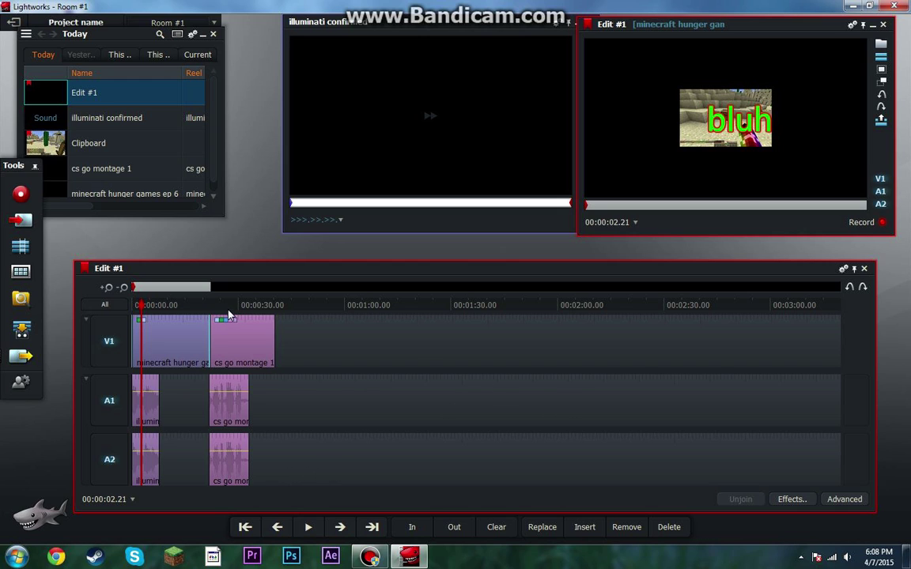
mouse_move(228, 315)
mouse_down()
mouse_move(275, 315)
mouse_move(213, 320)
mouse_up()
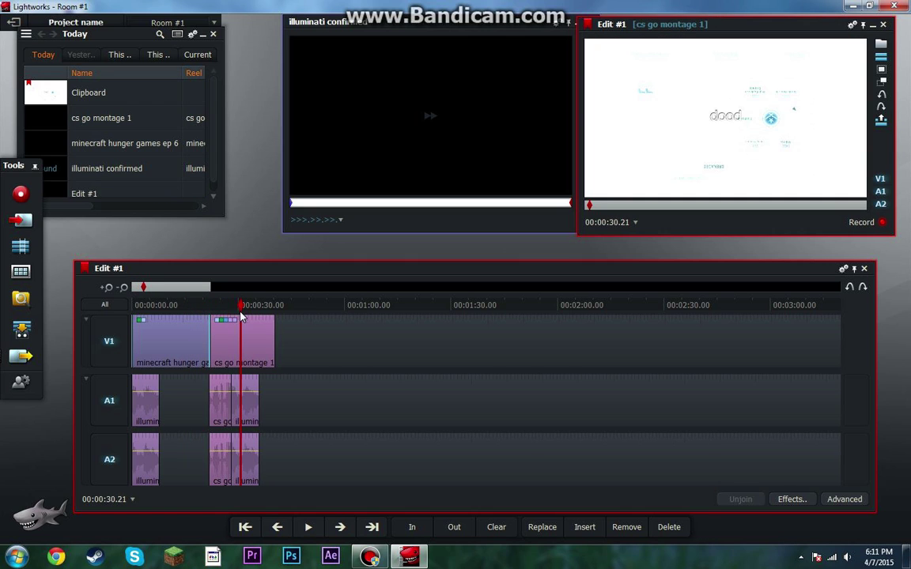
Play the montage around the new sound effect and check the frames at the edit's end.
drag(243, 316, 226, 321)
key(space)
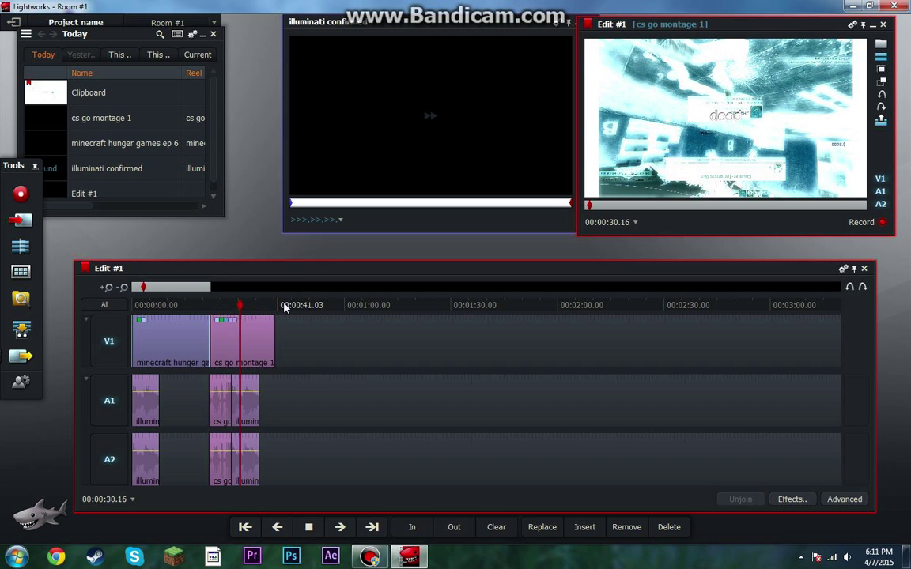
key(space)
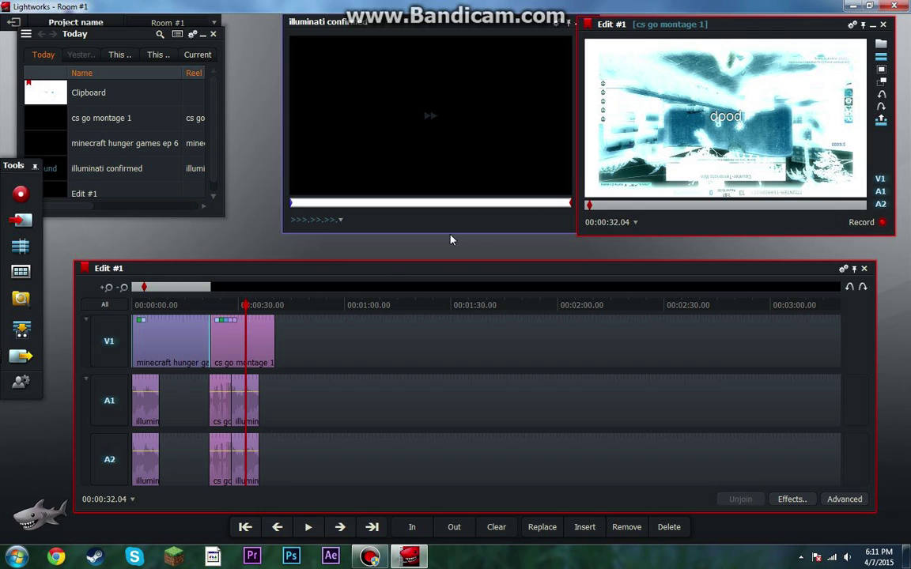
drag(304, 315, 357, 315)
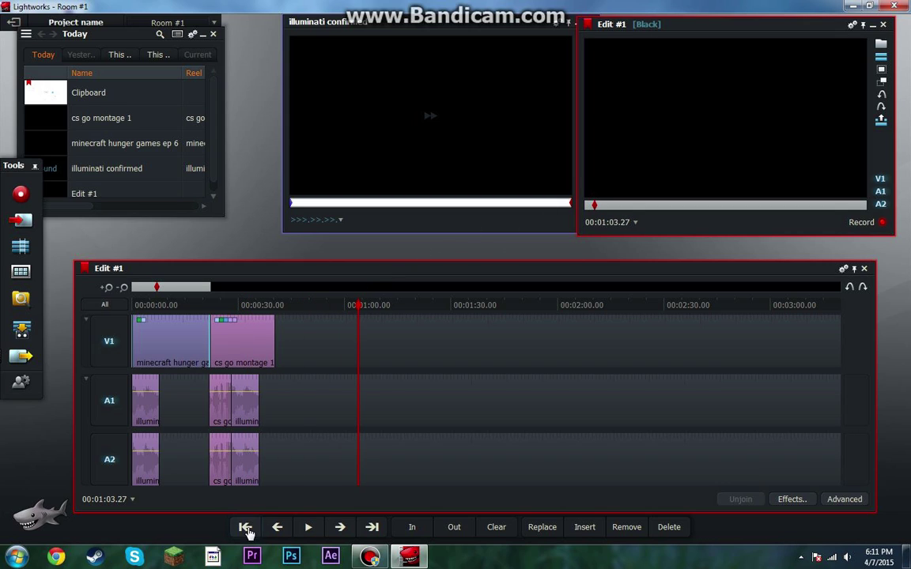
click(372, 528)
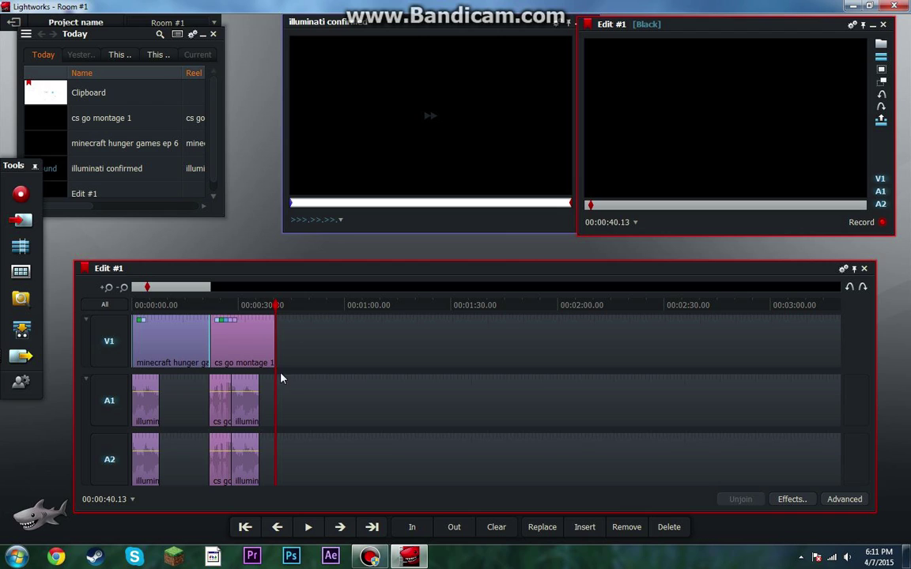
mouse_move(275, 323)
mouse_down()
mouse_move(282, 307)
mouse_move(274, 308)
mouse_move(298, 306)
mouse_move(262, 310)
mouse_move(300, 307)
mouse_move(276, 307)
mouse_up()
Fit the whole 40-second sequence into the timeline and scrub it start to end.
click(372, 528)
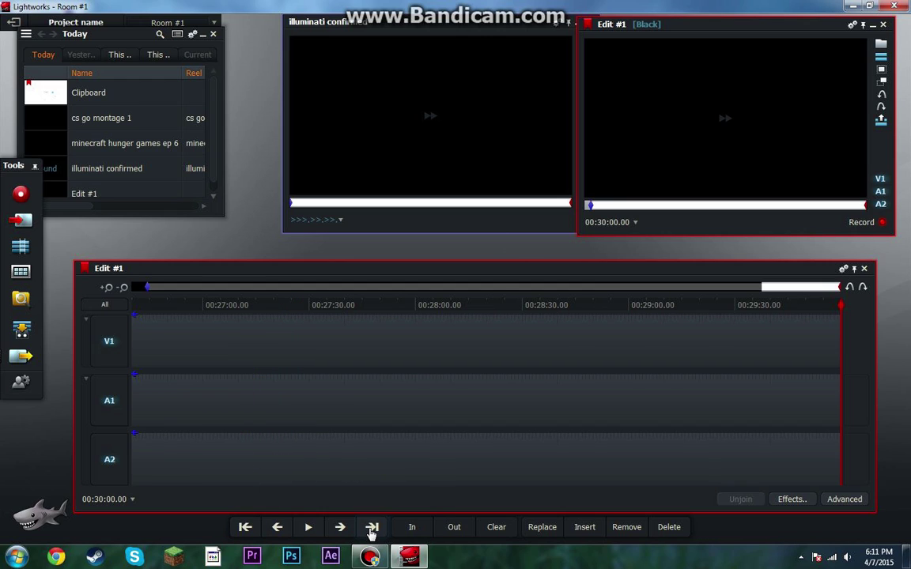
click(666, 528)
drag(428, 294, 131, 316)
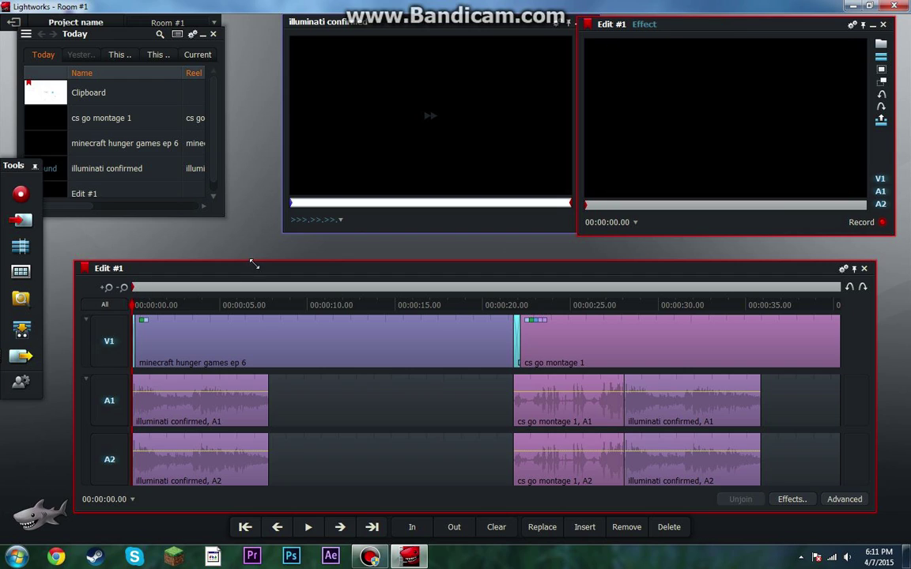
Export Edit #1 as YouTube H.264/MP4 named 'mega illuminati bluh' at 30 fps.
click(21, 357)
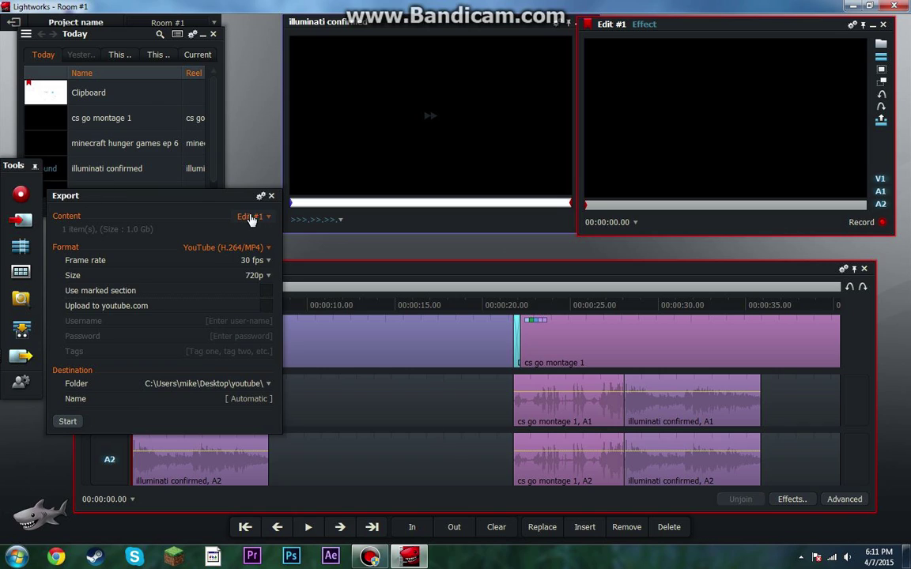
click(249, 399)
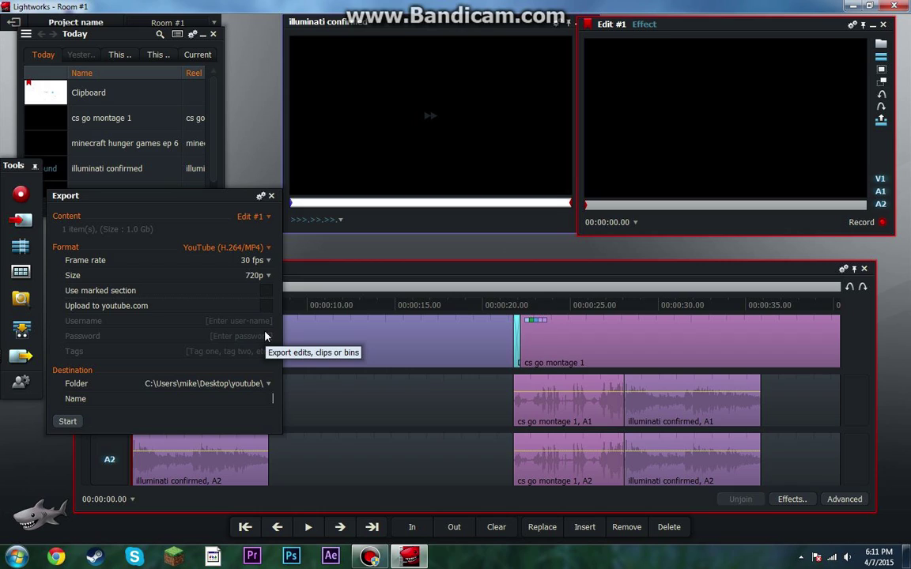
text(mega illumin)
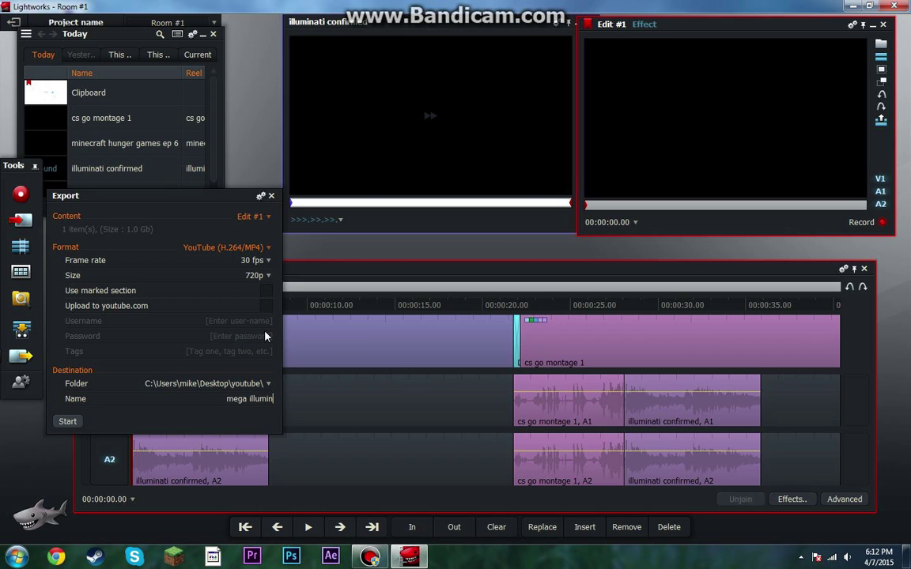
text(ati bluh)
click(259, 261)
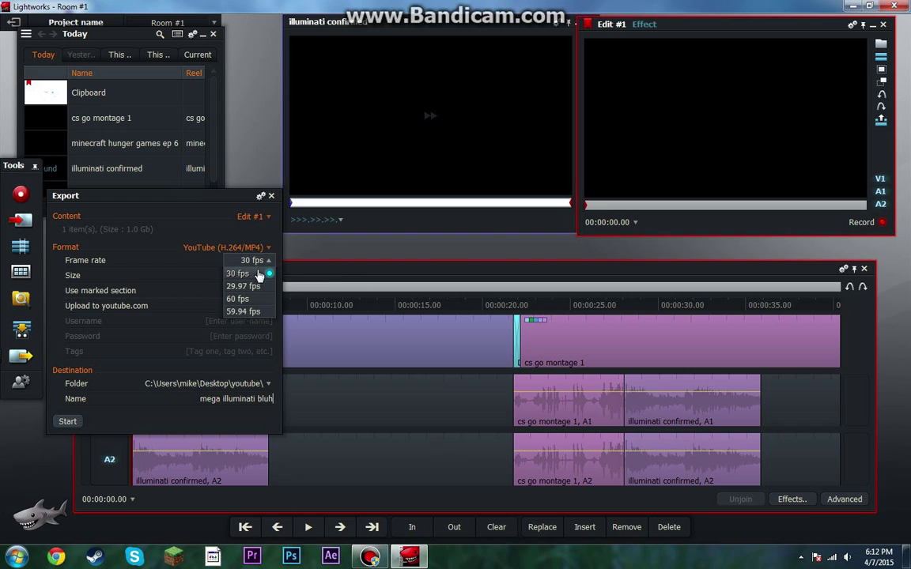
click(229, 252)
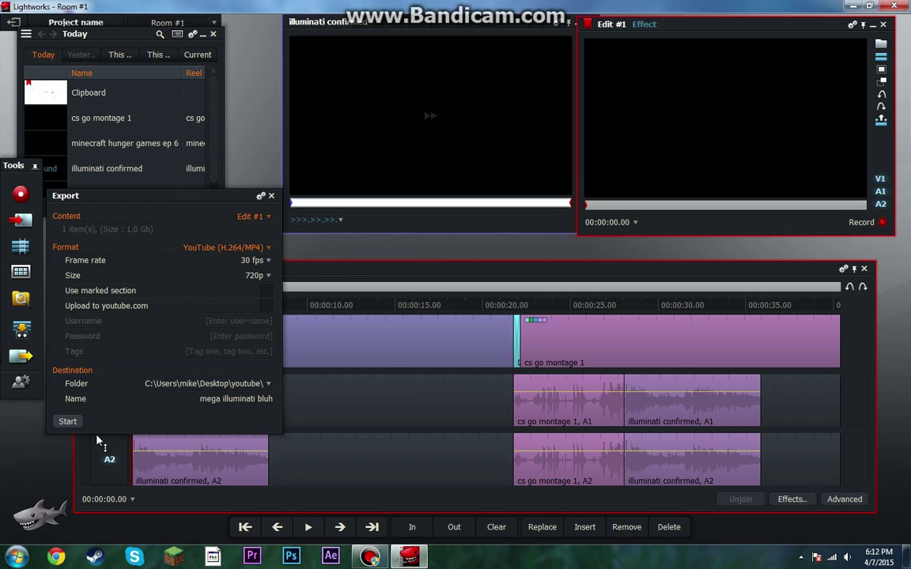
click(63, 422)
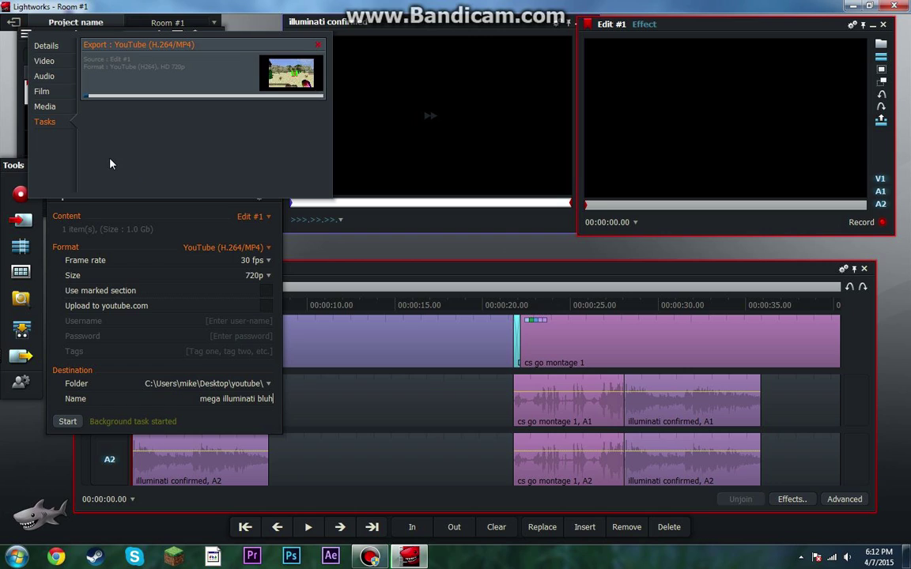